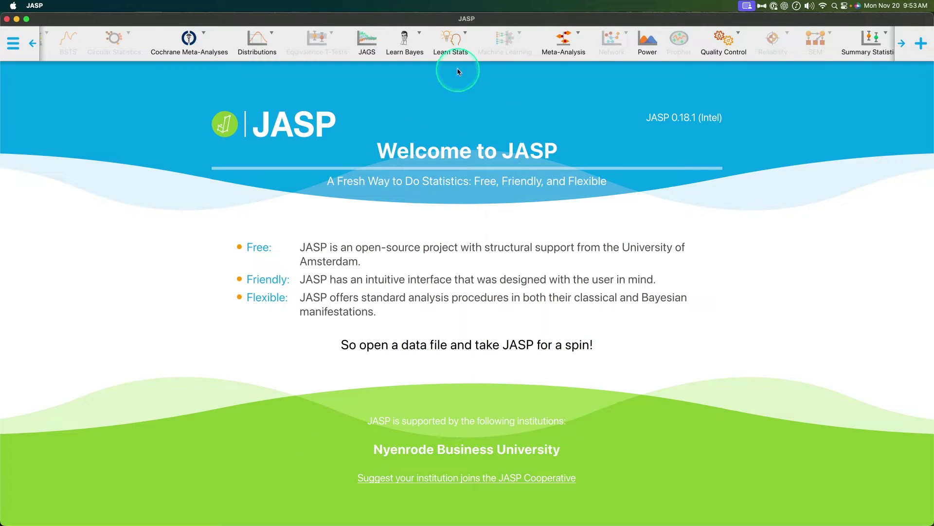
Open the Learn Stats menu listing topics from Normal Distribution to Statistical Test Decision Tree.
left_click(453, 51)
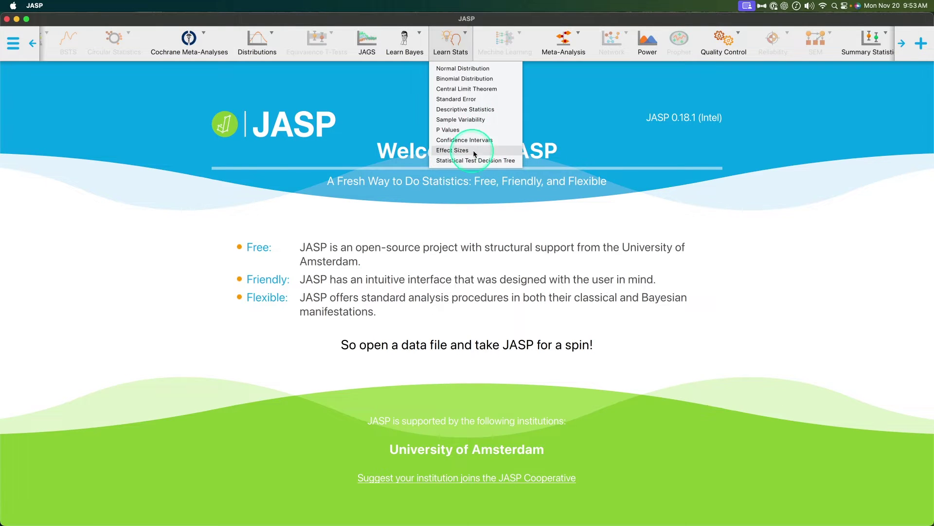
Choose P Values from Learn Stats to plot the standard normal H0 distribution at α 0.05.
left_click(457, 131)
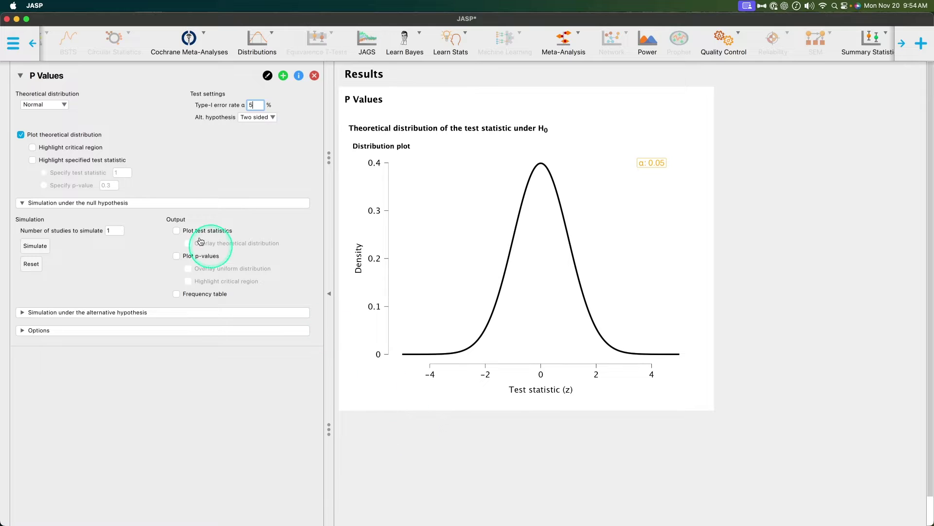
Close the P Values file without saving, then bring up the Learn Stats analyses list again.
left_click(13, 43)
left_click(39, 224)
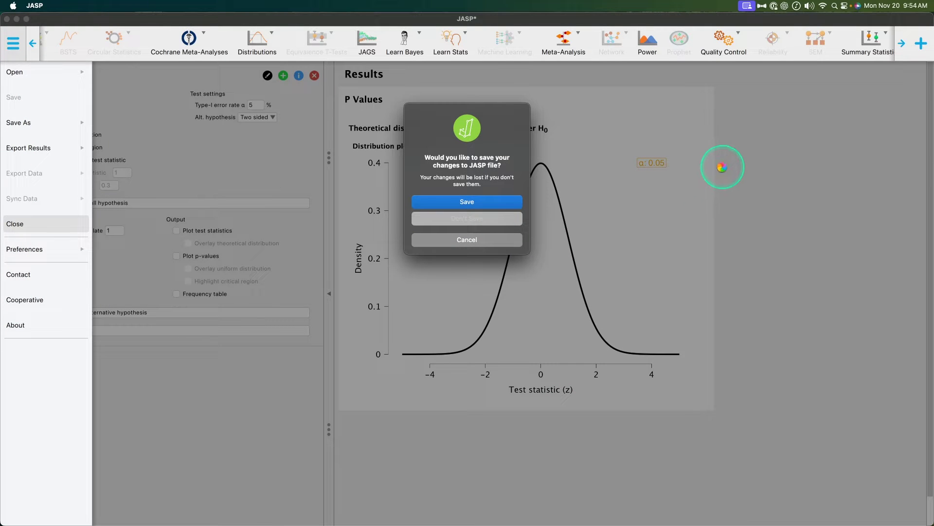
key("Return")
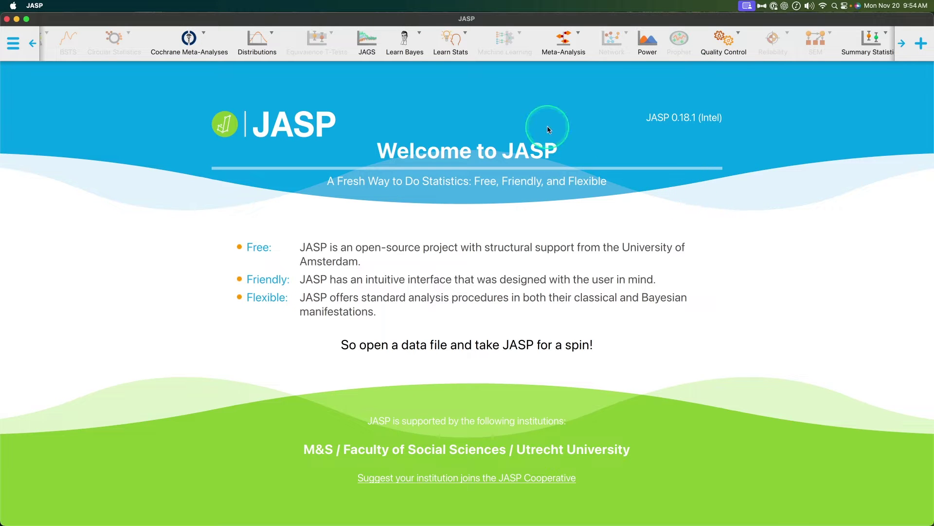
left_click(404, 42)
left_click(450, 43)
Reopen P Values, leaving the distribution as Normal and the alternative hypothesis Two sided.
left_click(468, 131)
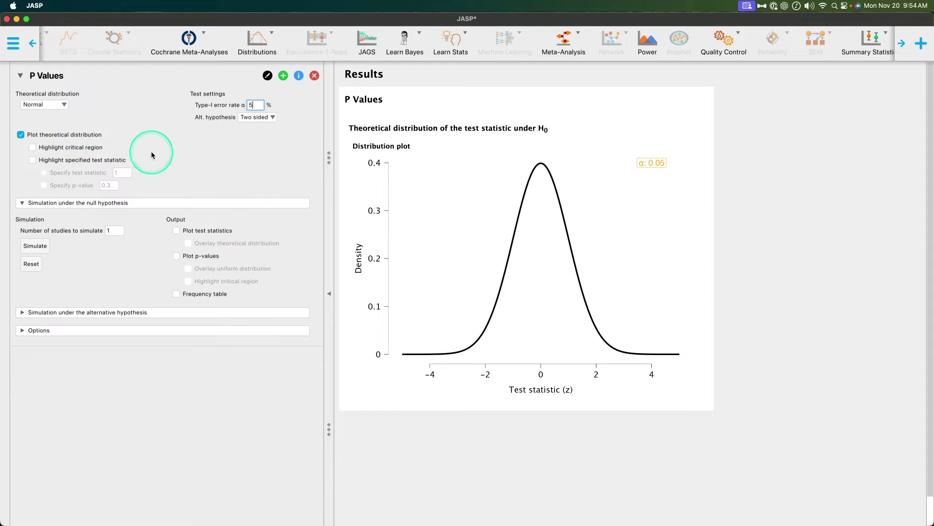
left_click(46, 105)
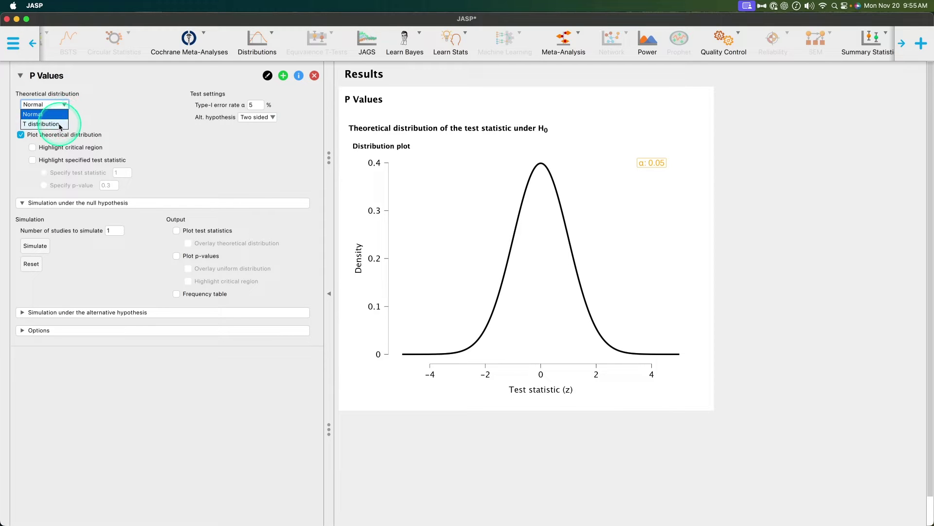
left_click(116, 119)
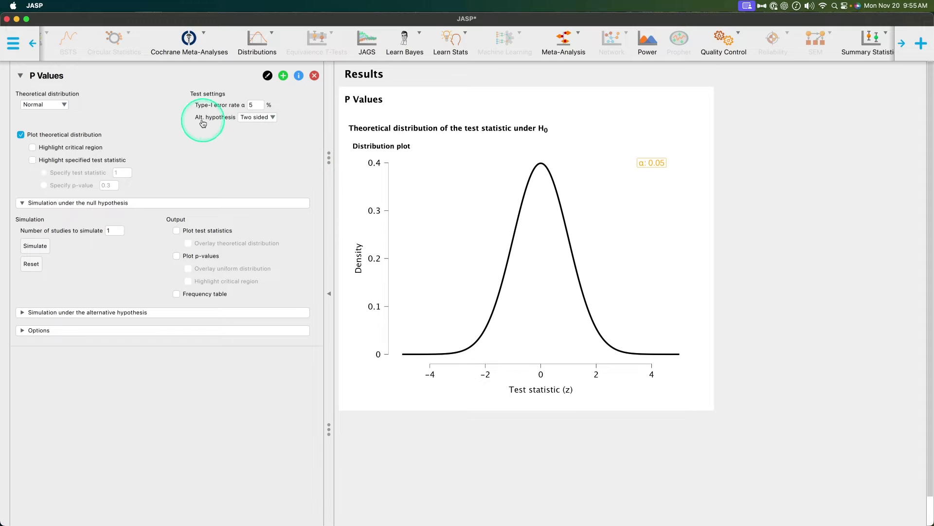
left_click(261, 118)
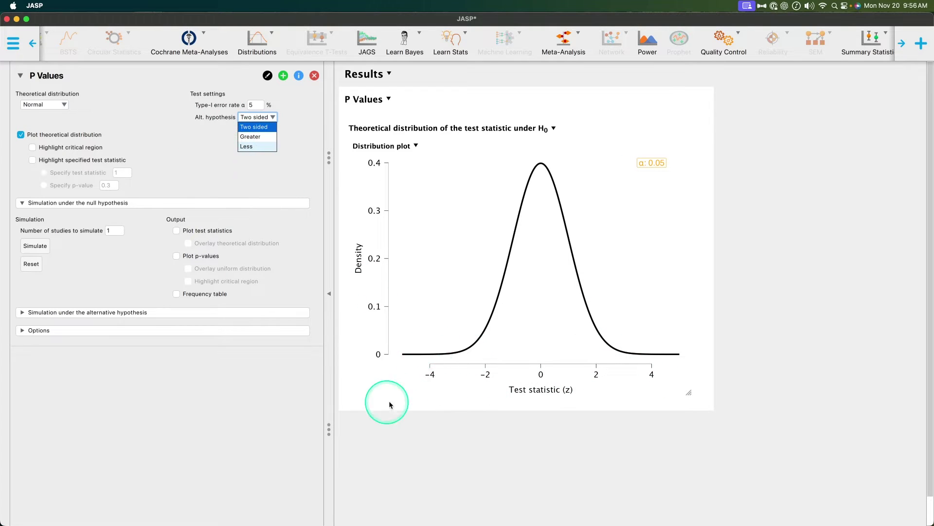
left_click(185, 171)
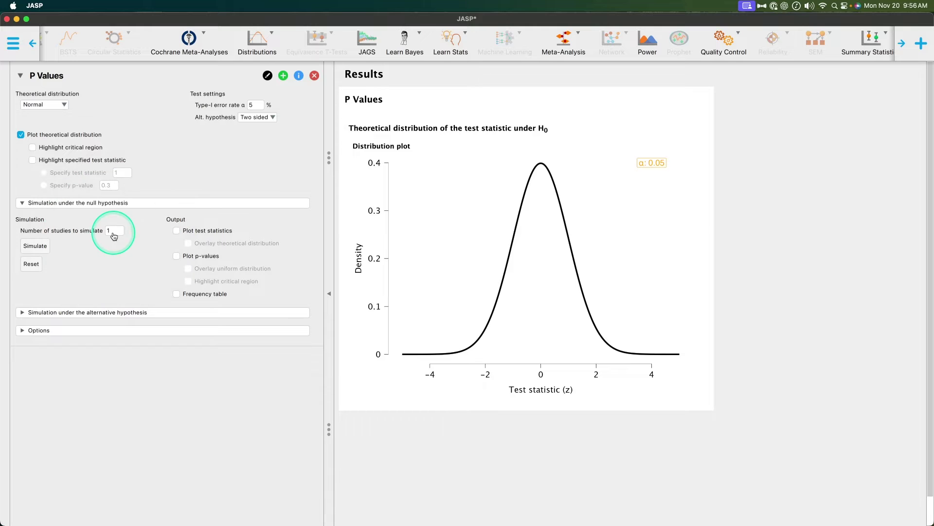
Expand the 'Simulation under the alternative hypothesis' and 'Options' sections.
left_click(88, 314)
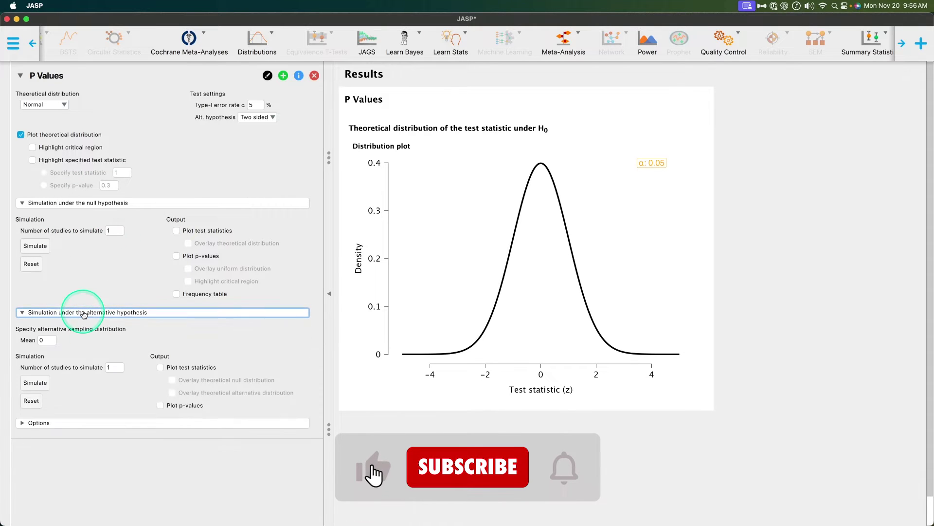
left_click(120, 452)
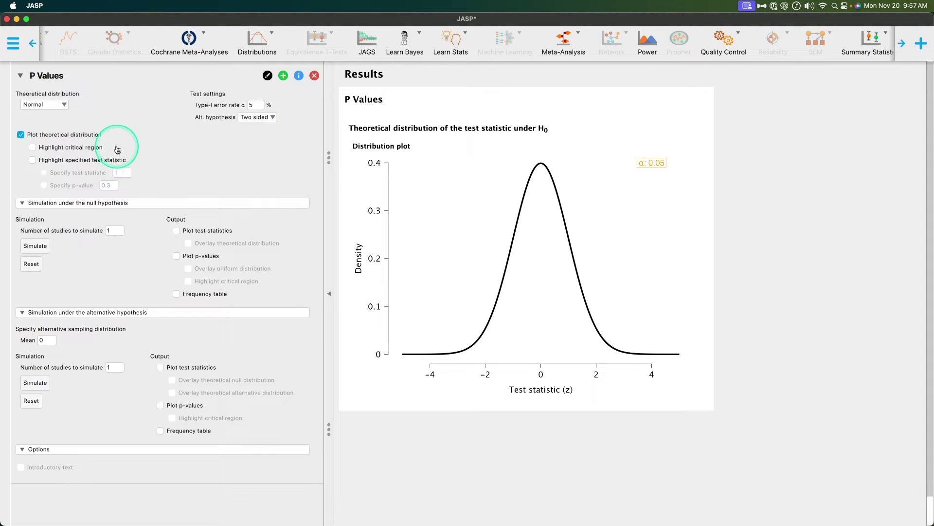
Turn on 'Highlight critical region' to shade the 2.5% tails beyond about ±2.
left_click(95, 147)
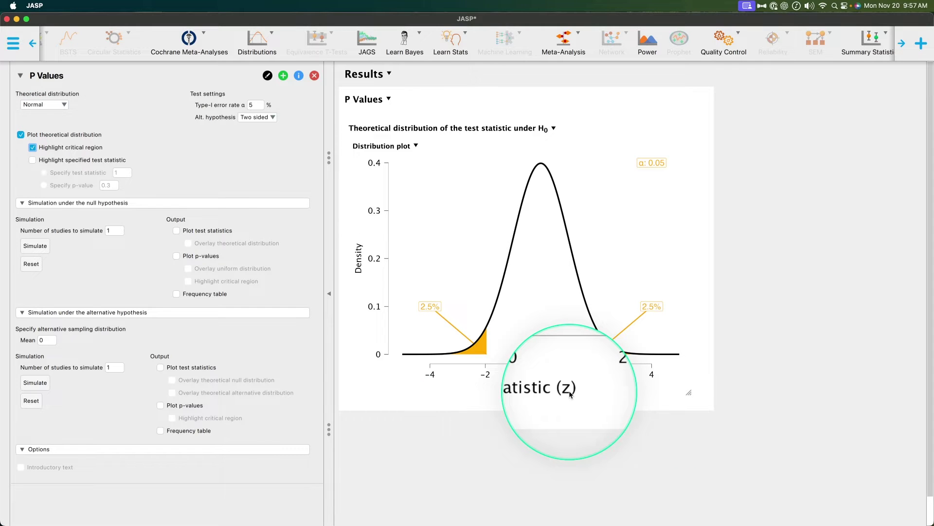
left_click(61, 104)
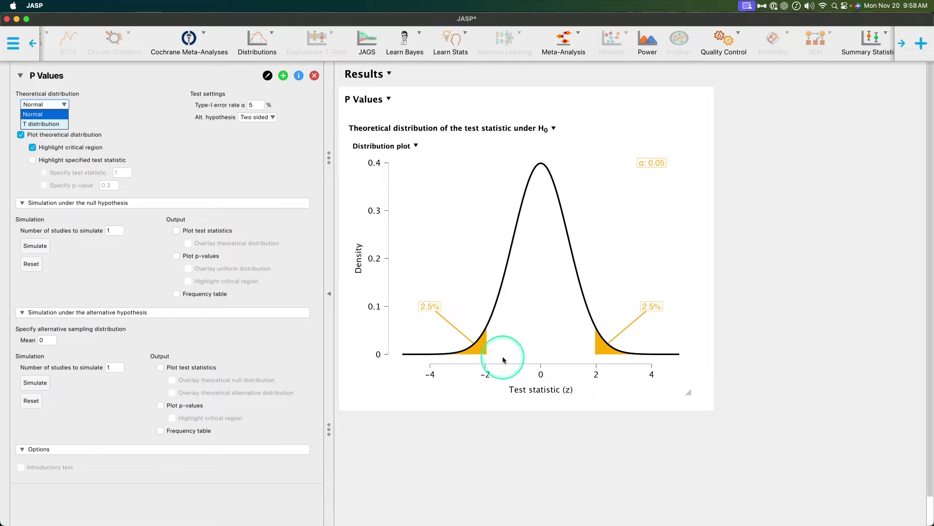
Try Greater and Less, return to Two sided, and highlight test statistic z = 1 (p = 0.317).
left_click(257, 117)
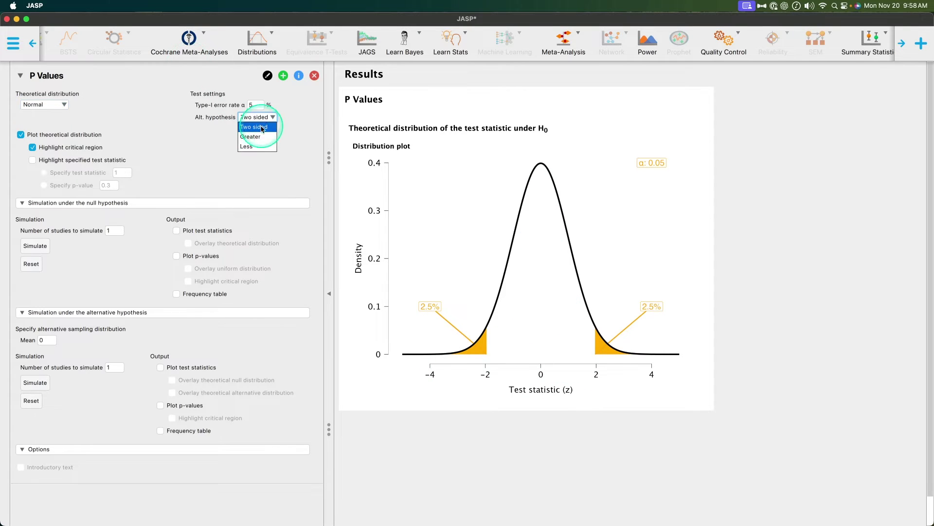
left_click(255, 132)
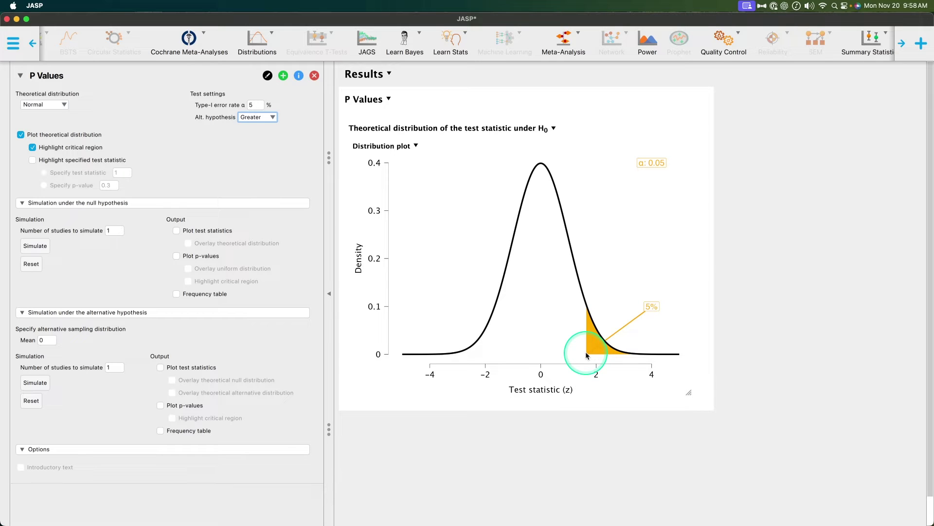
left_click(271, 117)
left_click(257, 142)
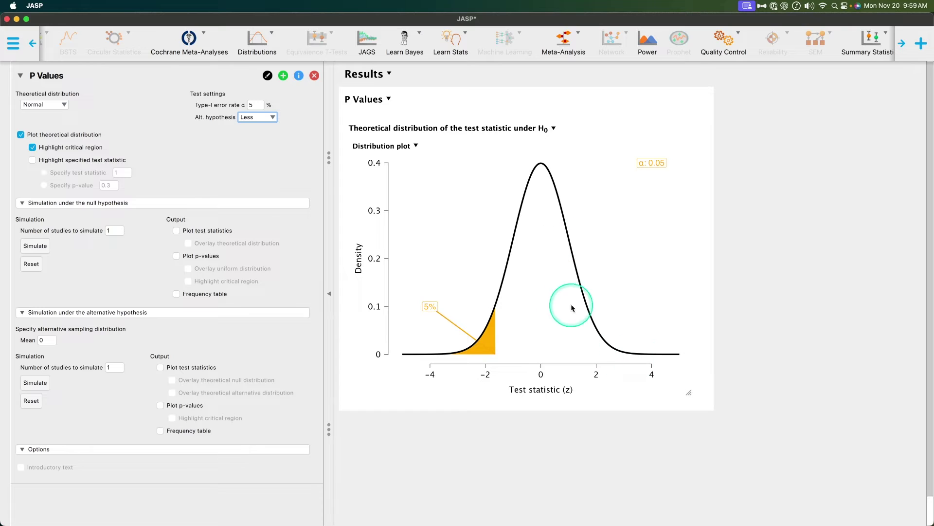
left_click(258, 116)
left_click(258, 127)
left_click(84, 165)
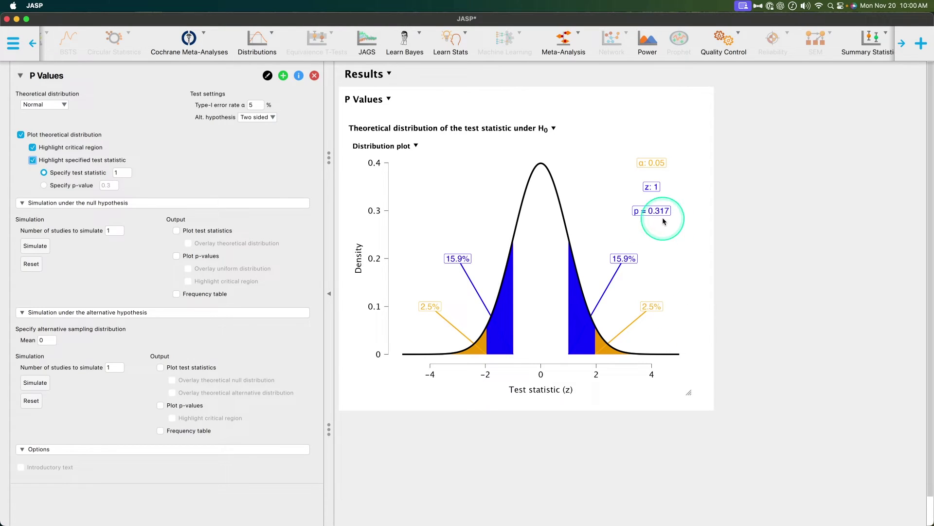
Set the specified test statistic to 1.97, then to 3.97, giving p < 0.001.
left_click(122, 174)
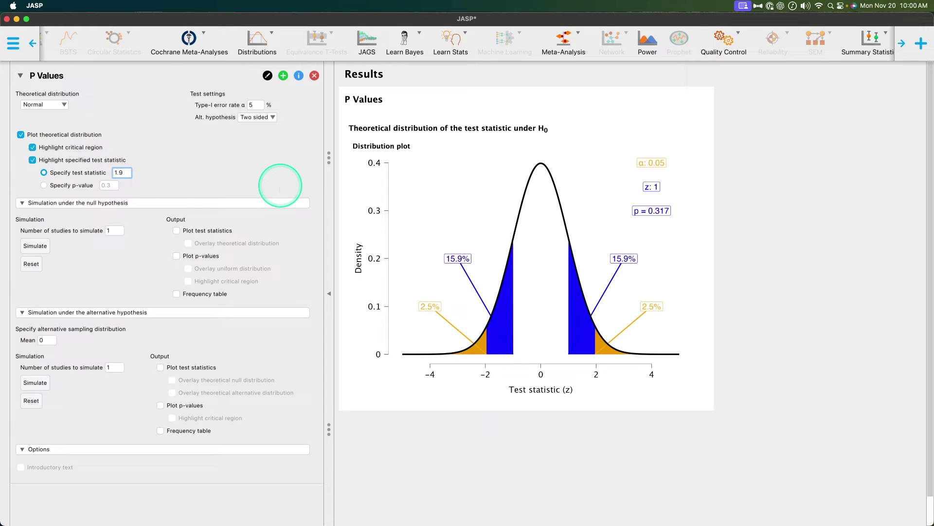
key("Return")
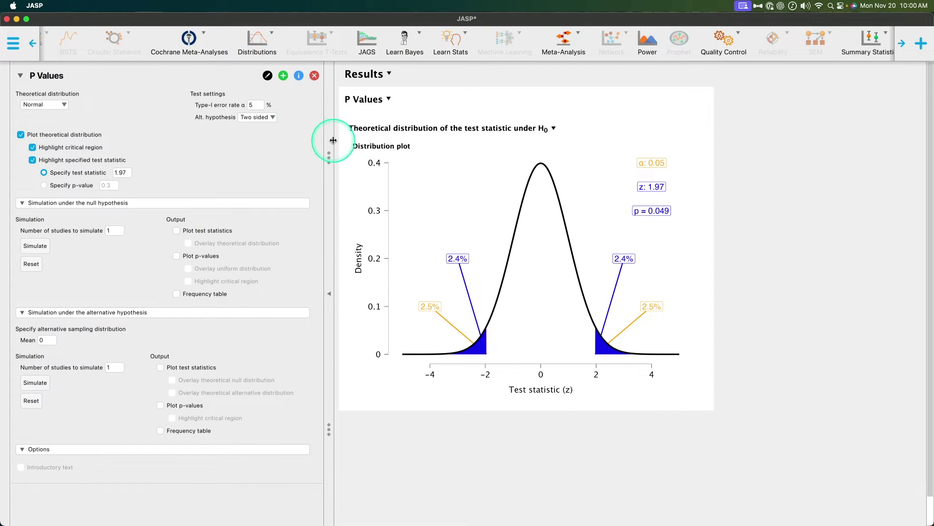
left_click(125, 174)
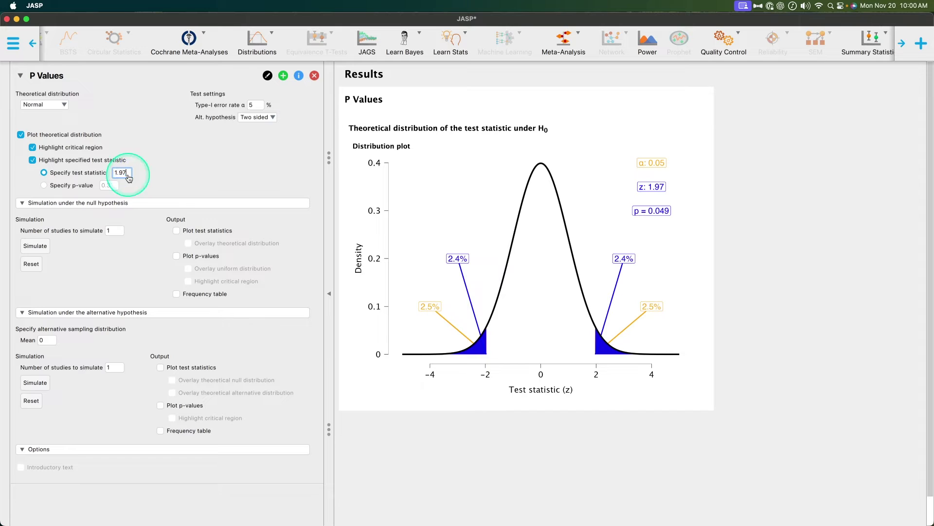
type("3.97")
left_click(241, 164)
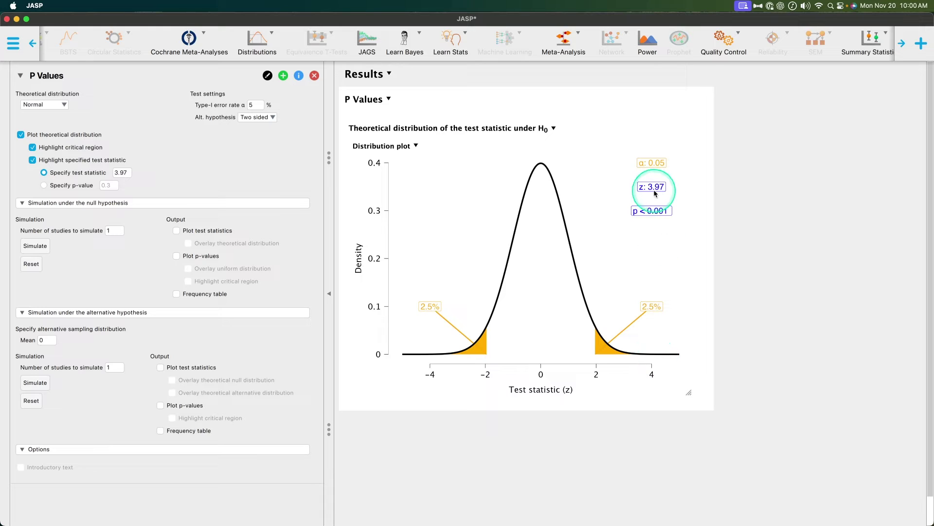
key("asterisk")
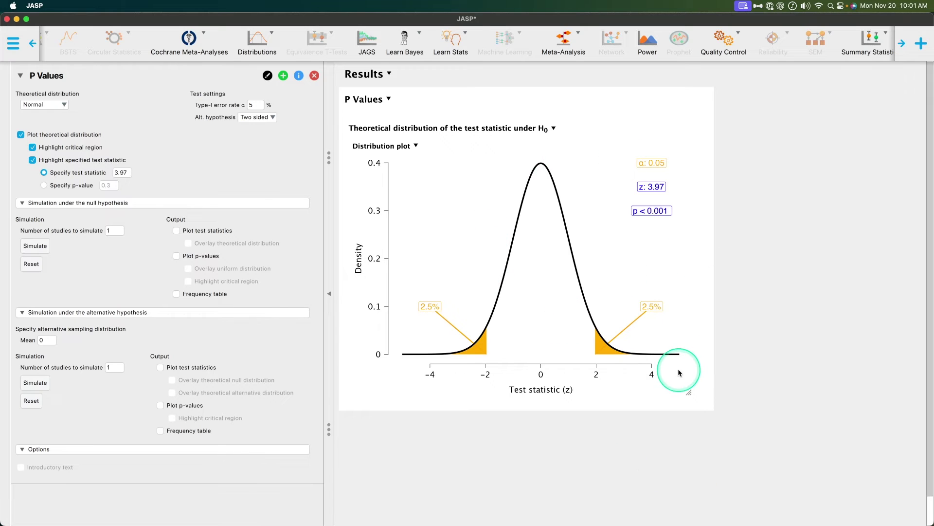
left_click(43, 104)
left_click(71, 185)
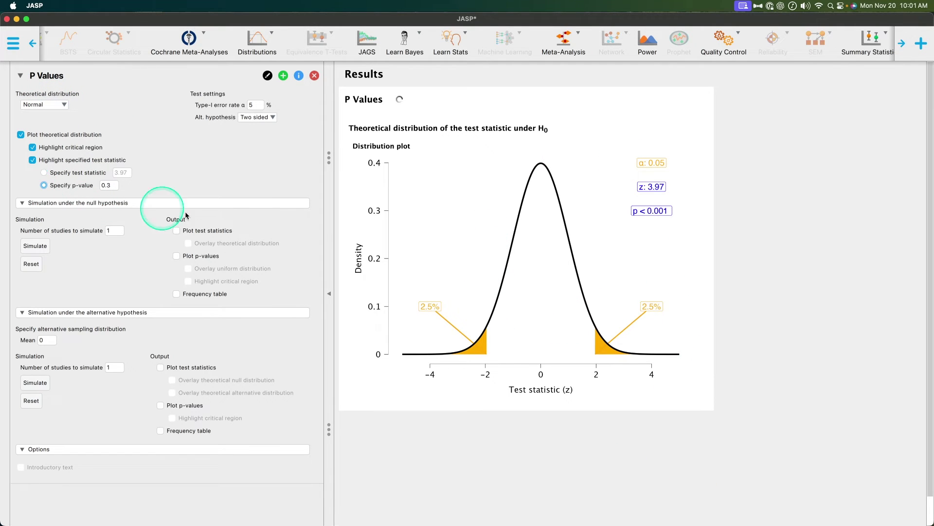
double_click(111, 186)
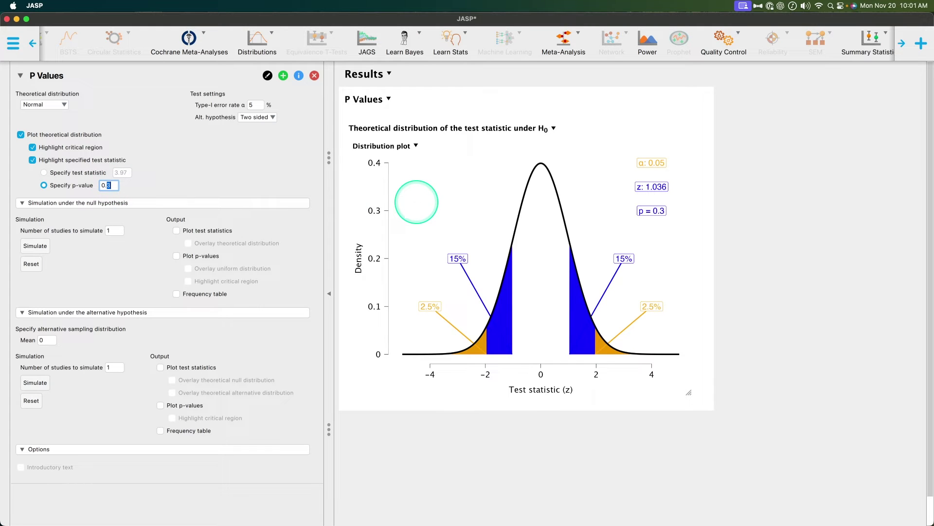
type("001")
key("Return")
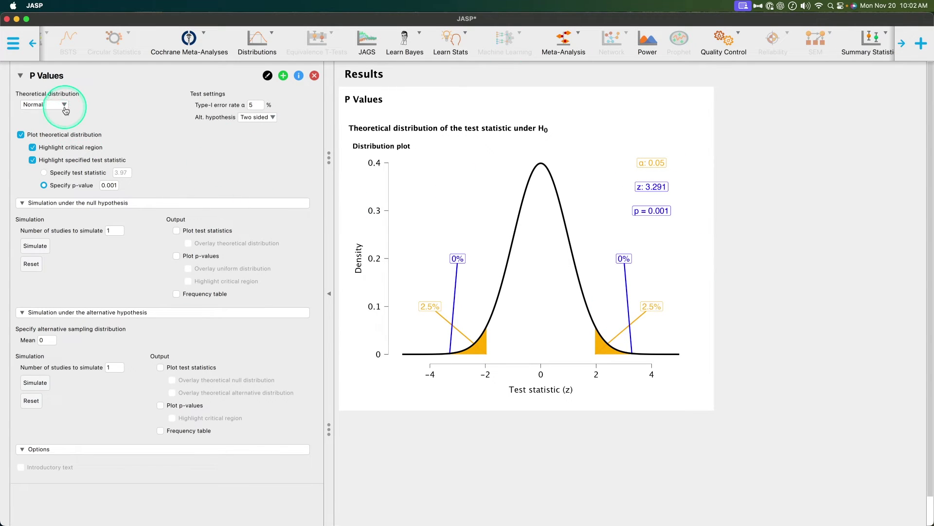
Switch to a t distribution with df 30 and turn off the specified test statistic highlight.
left_click(43, 104)
left_click(38, 121)
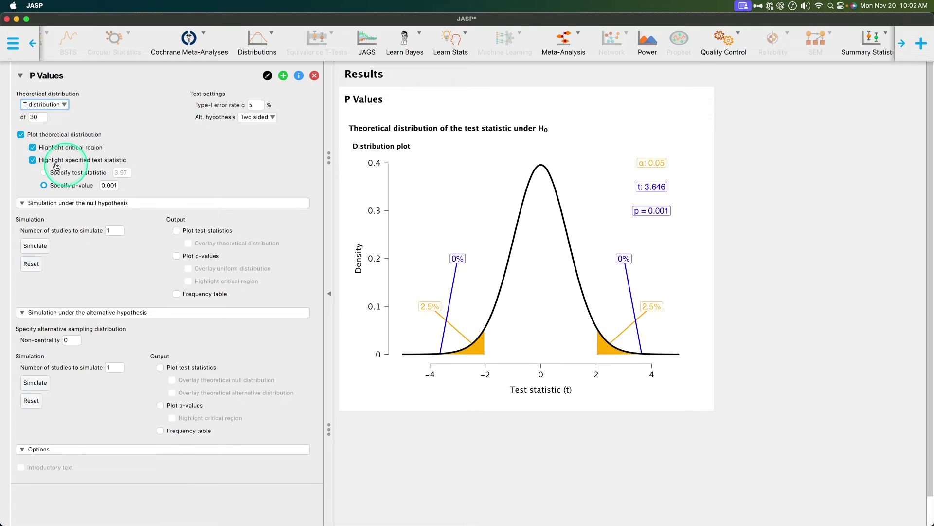
left_click(32, 160)
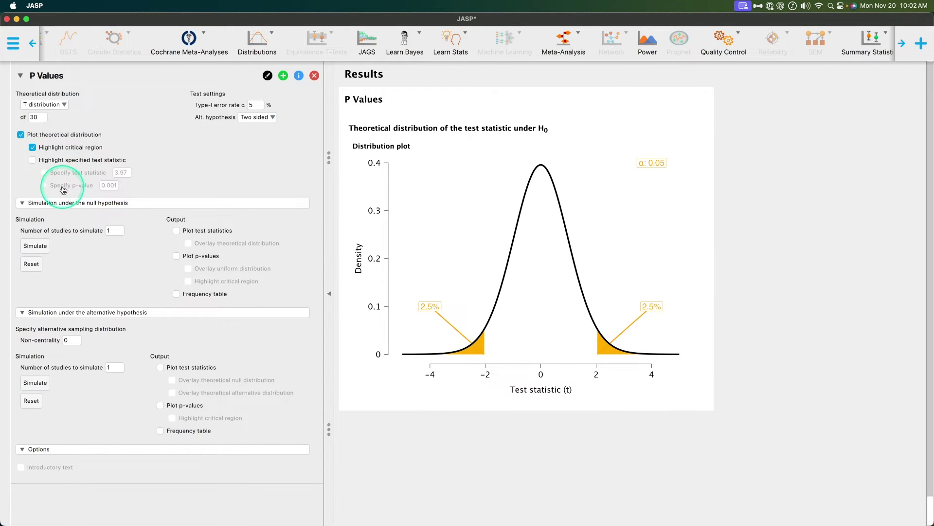
Re-enable the specified test statistic and set it to 2.04, giving p = 0.05.
left_click(45, 161)
left_click(114, 174)
type("2.04")
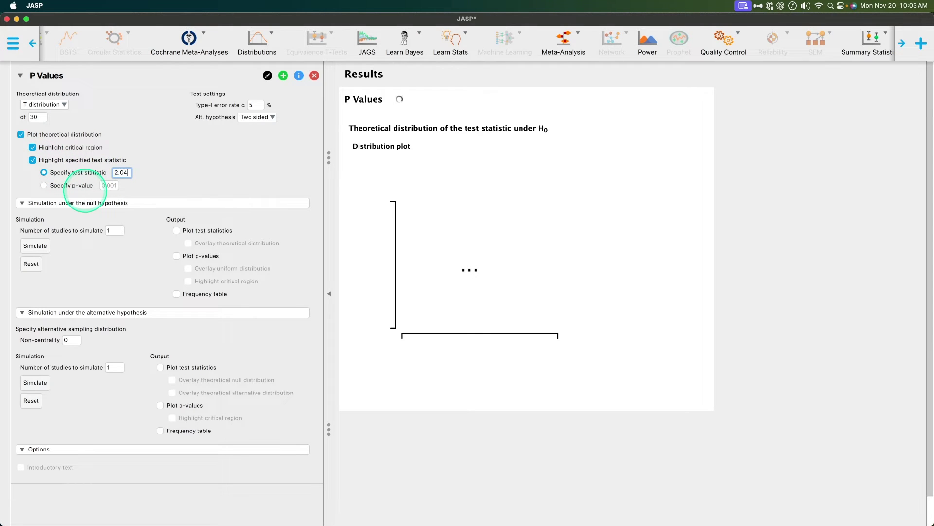
left_click(257, 177)
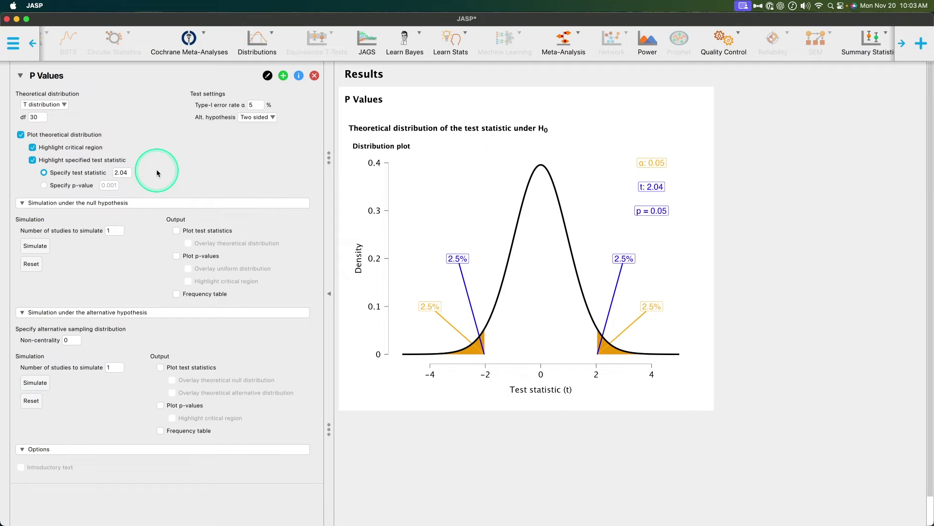
Set the alternative hypothesis to Greater and settle the test statistic at 1.67 (p = 0.053).
left_click(256, 117)
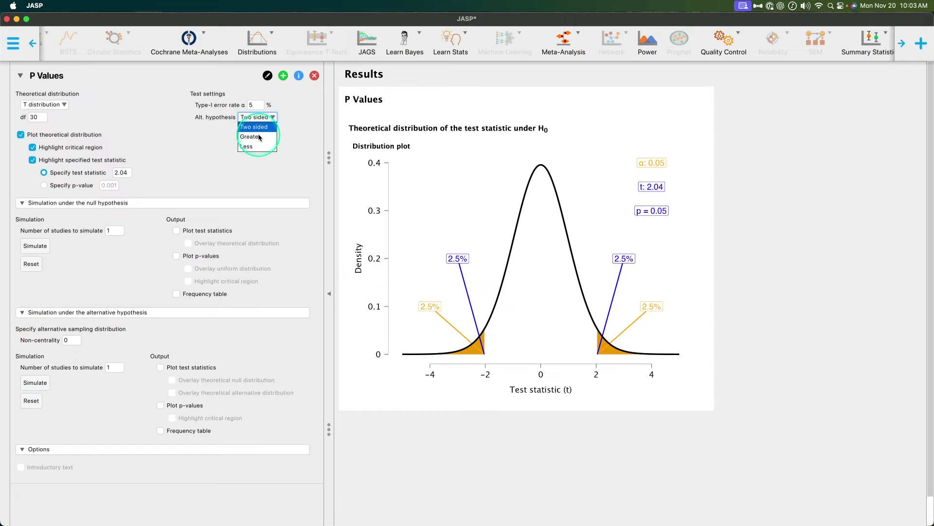
left_click(258, 139)
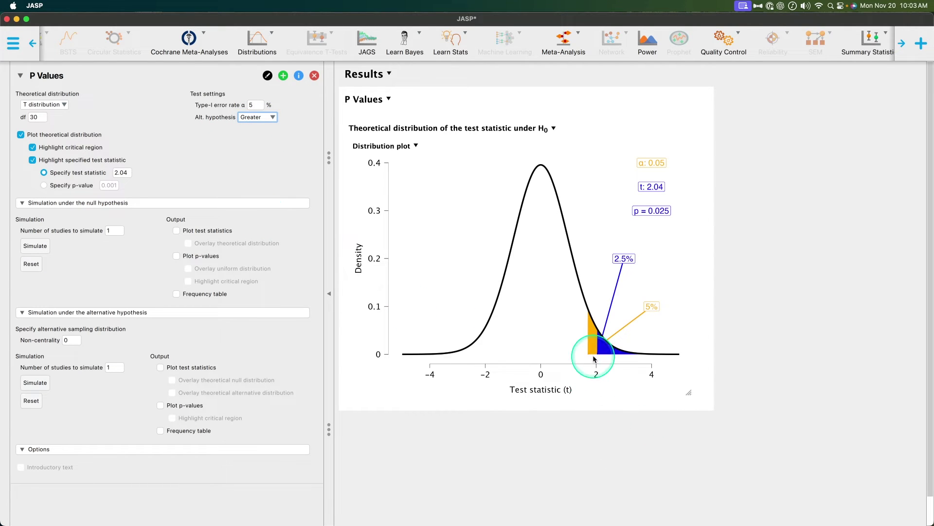
left_click(121, 172)
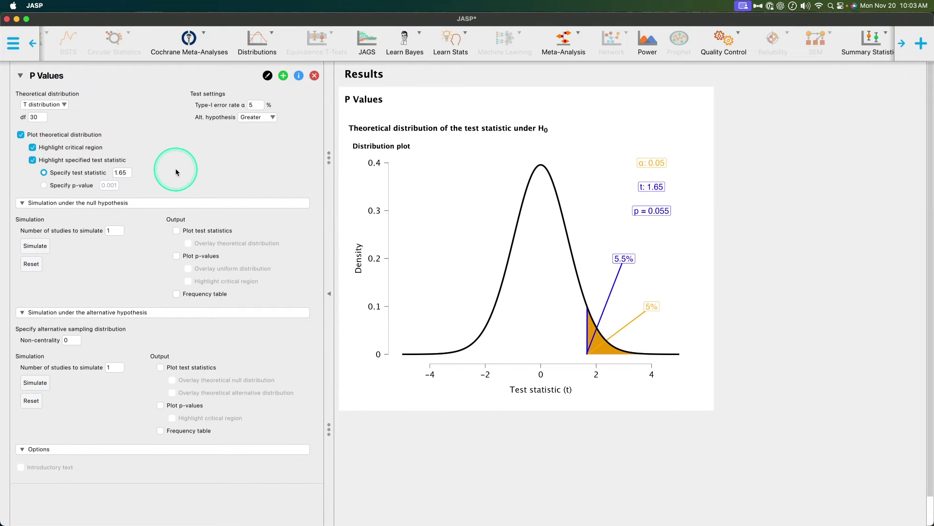
left_click(126, 173)
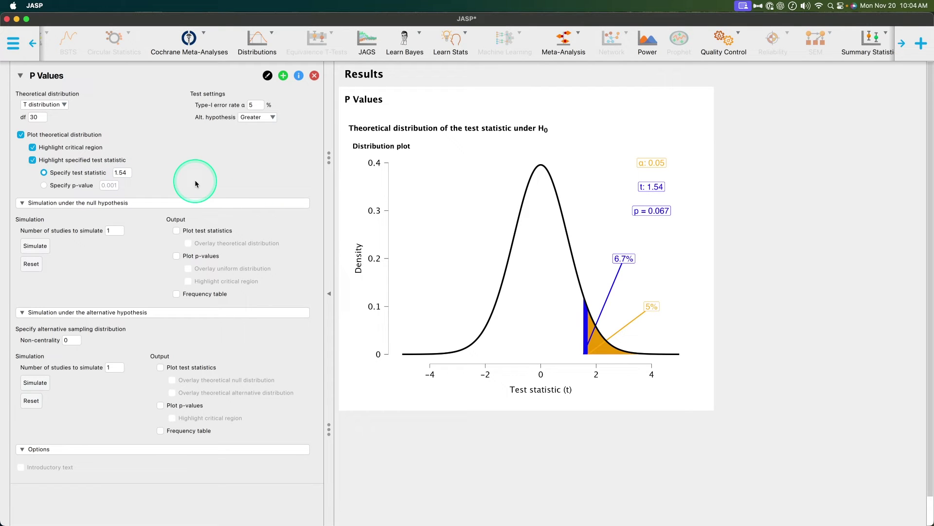
left_click(128, 172)
type("75")
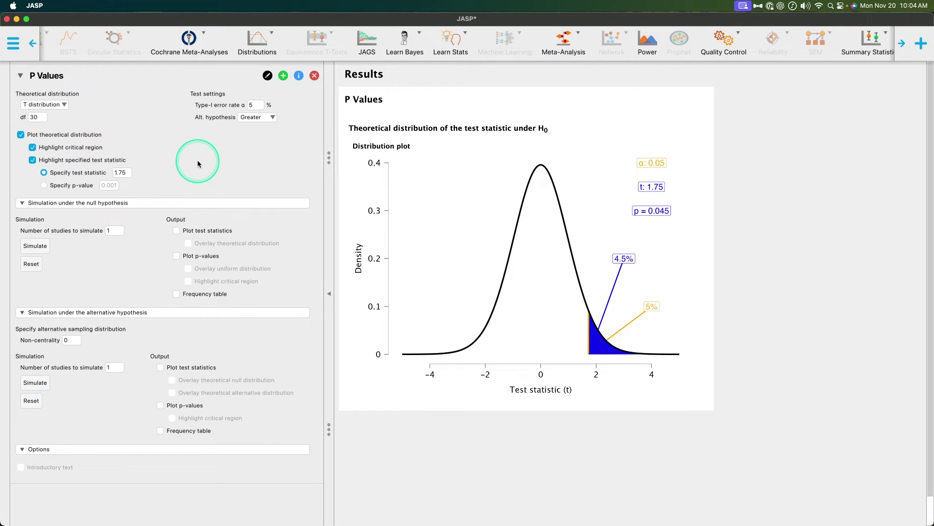
left_click(215, 173)
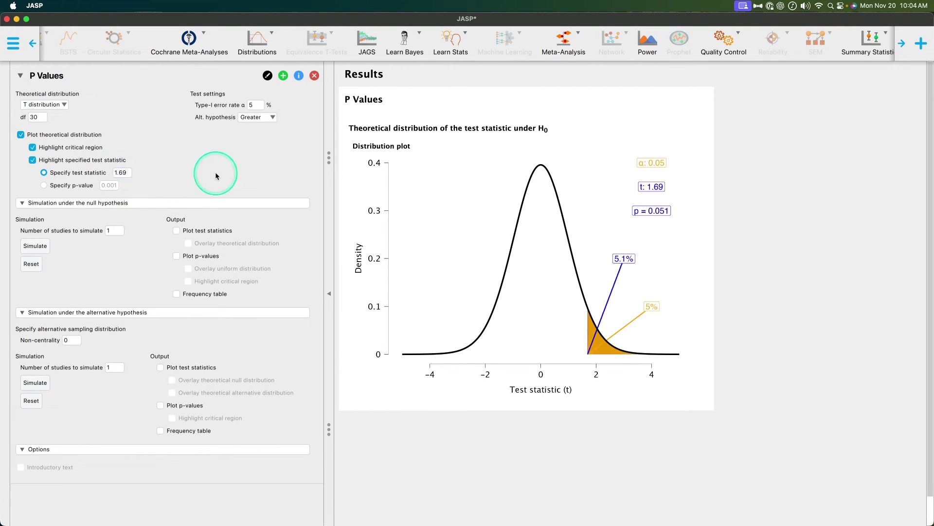
left_click(124, 174)
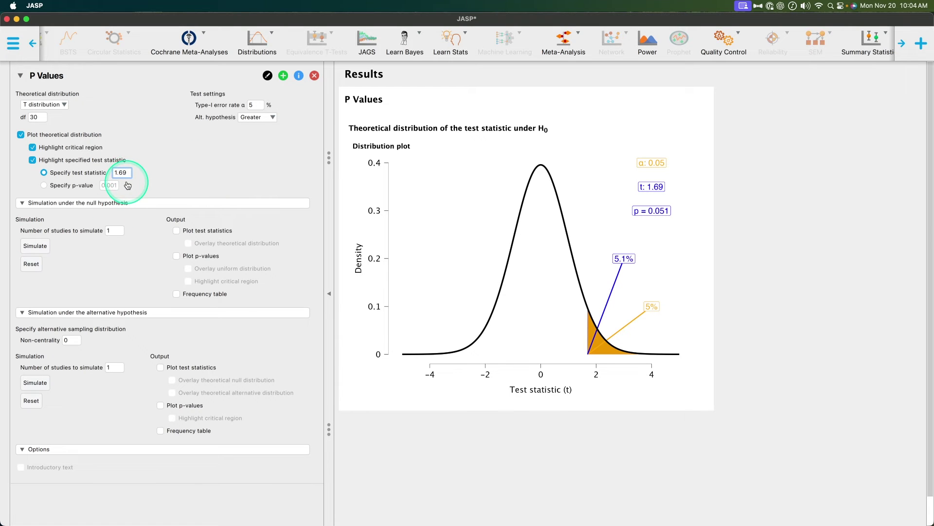
left_click(205, 172)
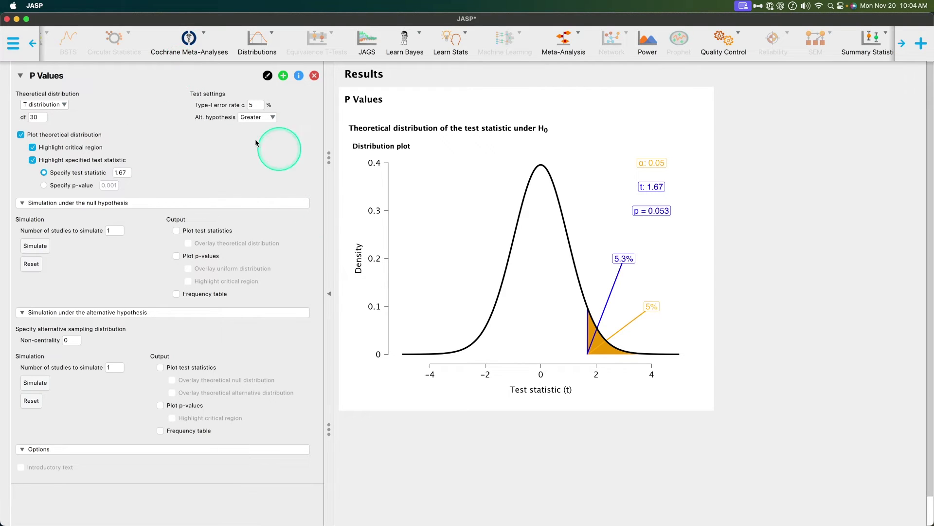
Specify a p-value of 0.05 instead of a test statistic, marking t = 1.697.
left_click(86, 185)
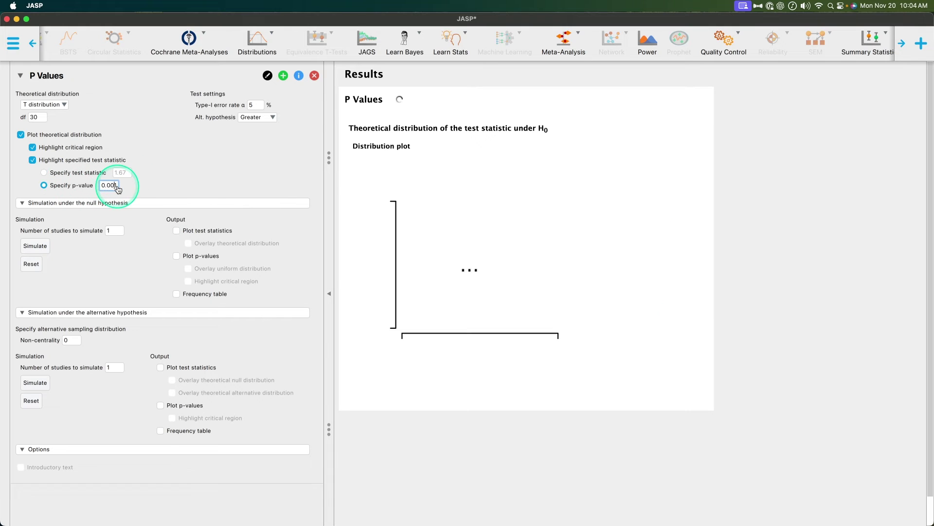
left_click(193, 184)
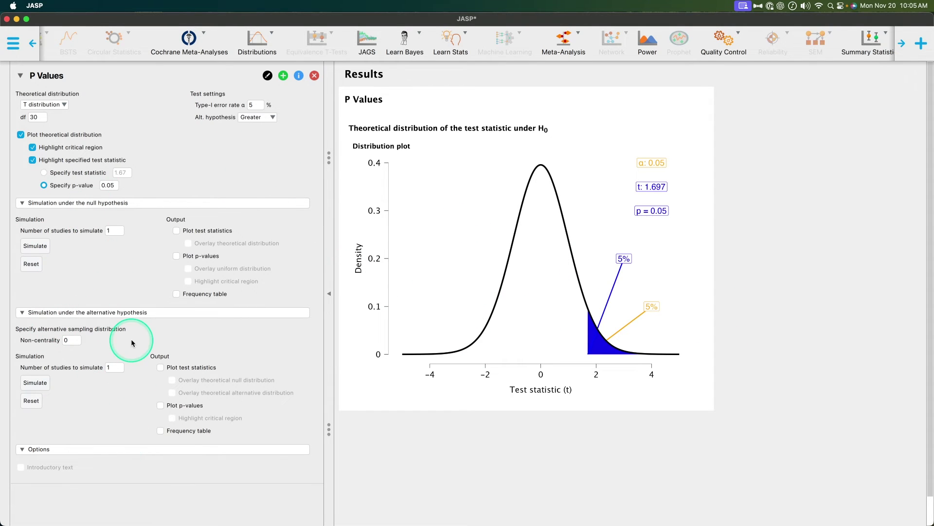
Give the t distribution 100 degrees of freedom, then switch to Normal (z = 1.645).
left_click(63, 105)
left_click(39, 124)
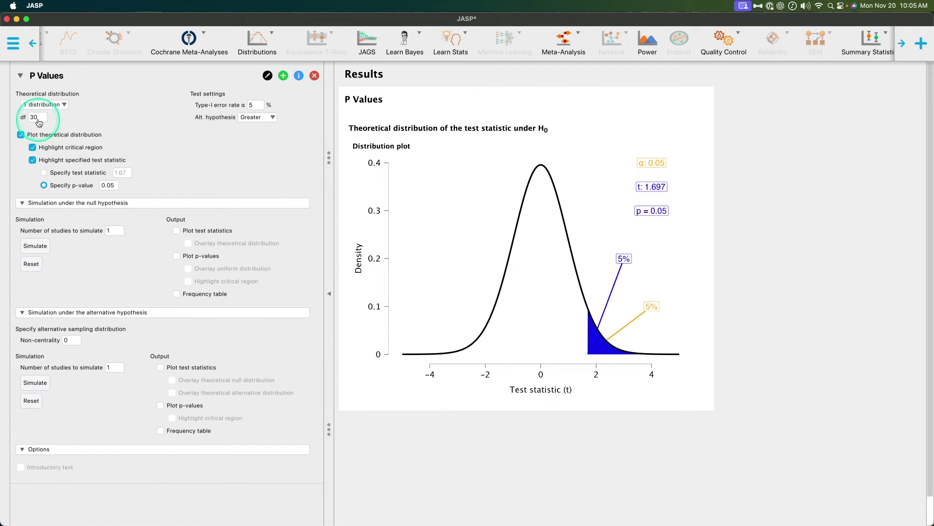
left_click(54, 105)
double_click(36, 117)
type("100")
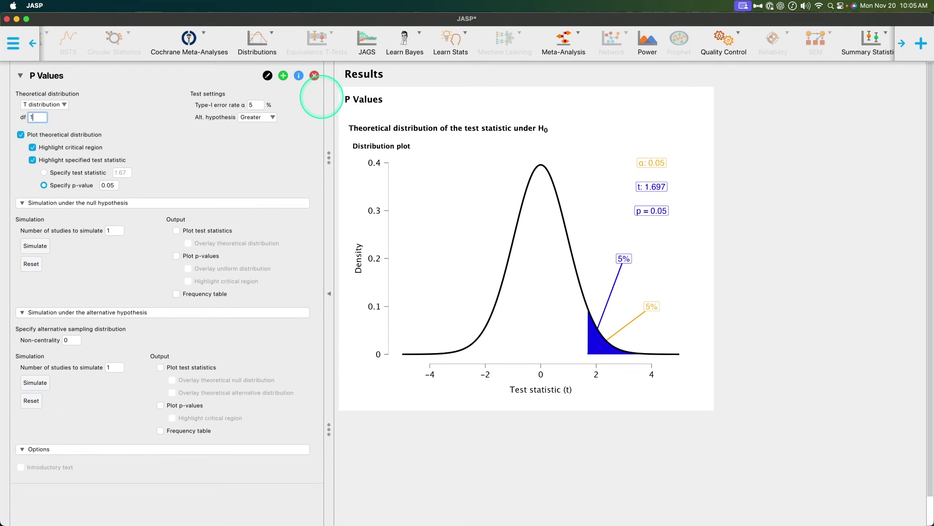
left_click(333, 109)
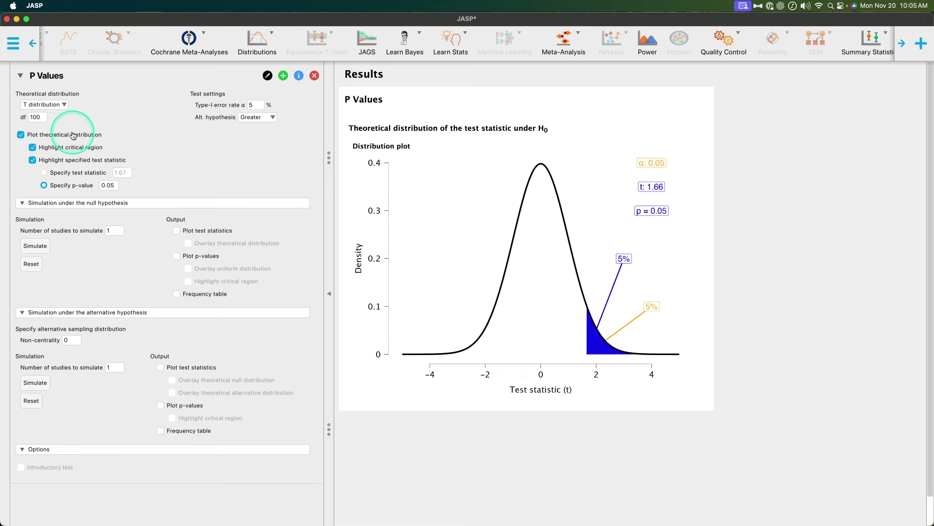
left_click(51, 105)
left_click(49, 119)
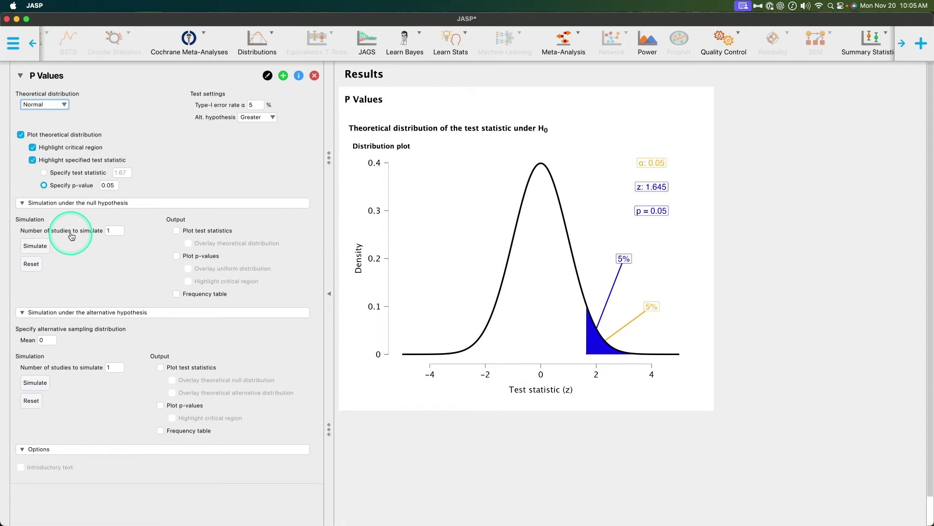
left_click(217, 233)
left_click(231, 244)
scroll(510, 453, "down", 3)
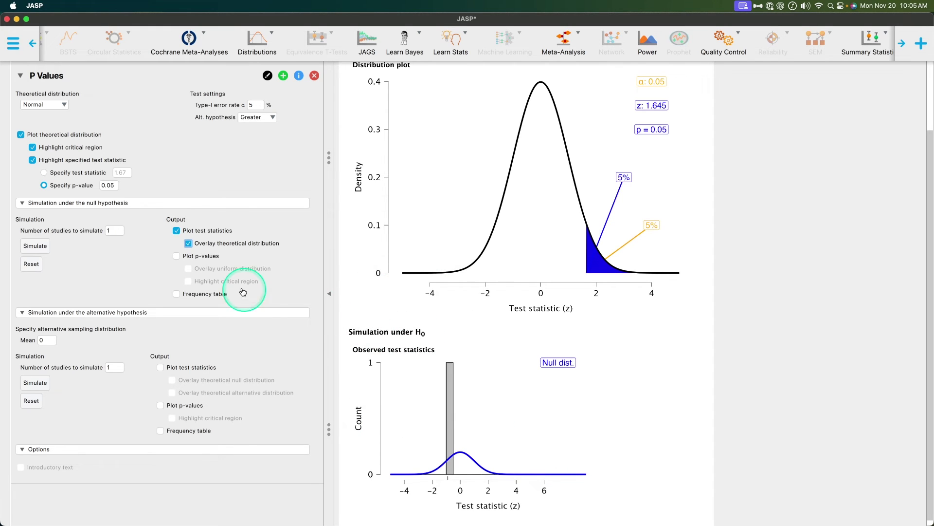
left_click(176, 256)
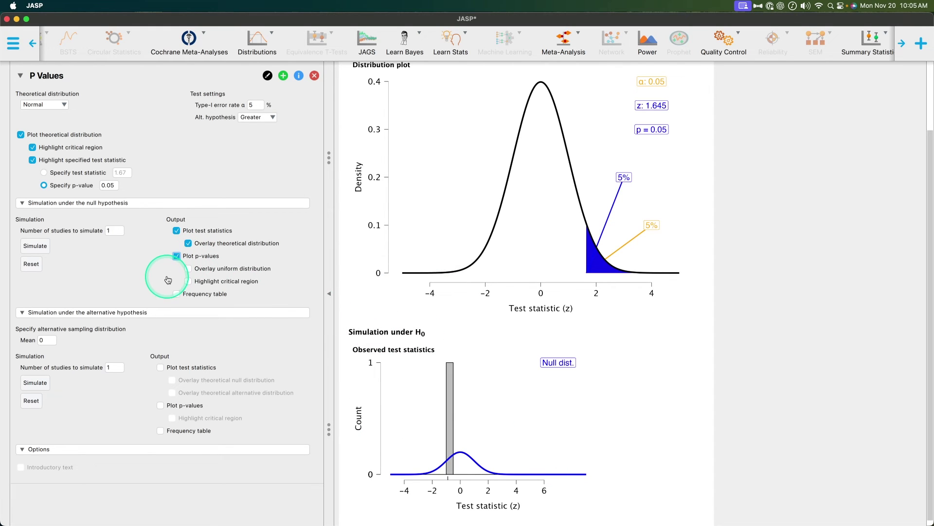
left_click(188, 281)
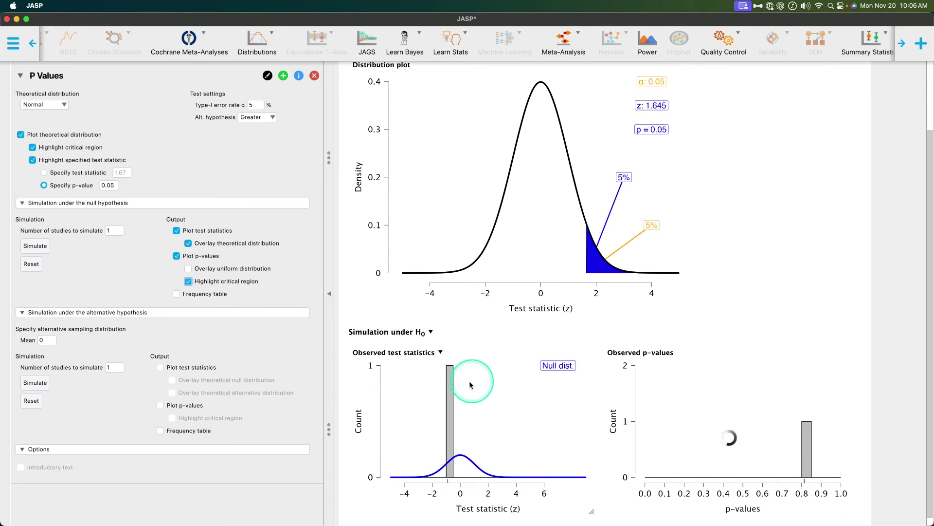
left_click(176, 294)
left_click(114, 232)
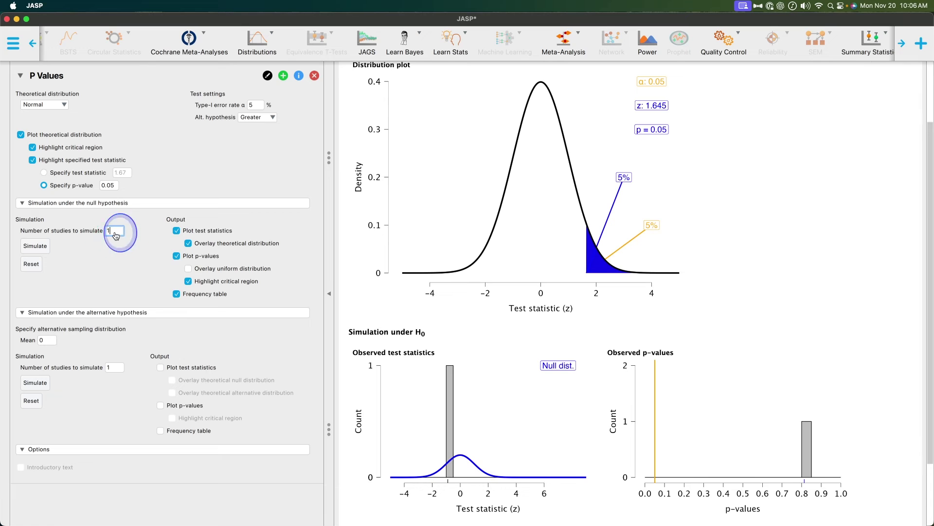
type("0")
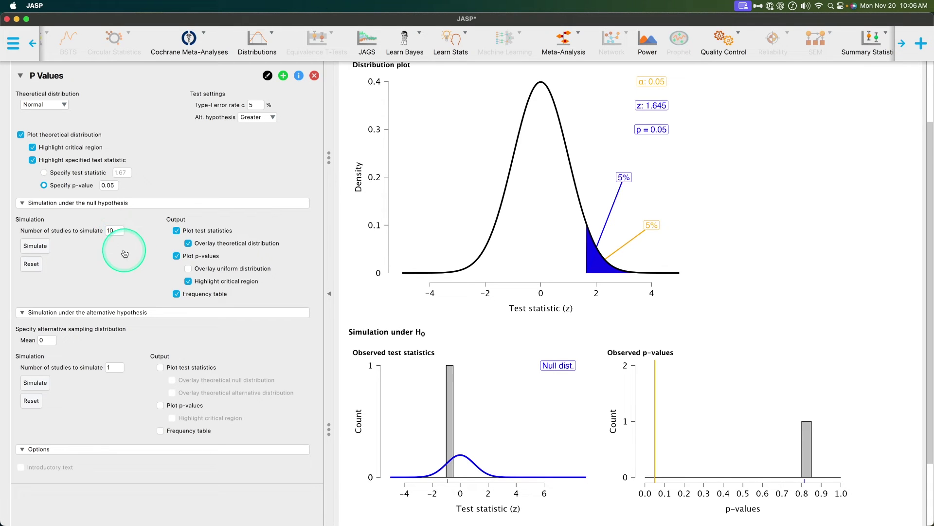
left_click(31, 251)
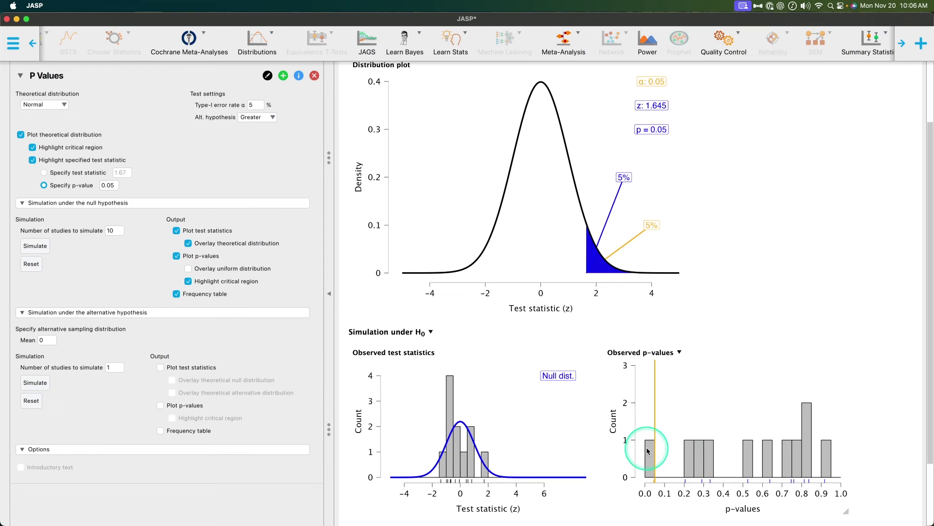
scroll(650, 445, "down", 3)
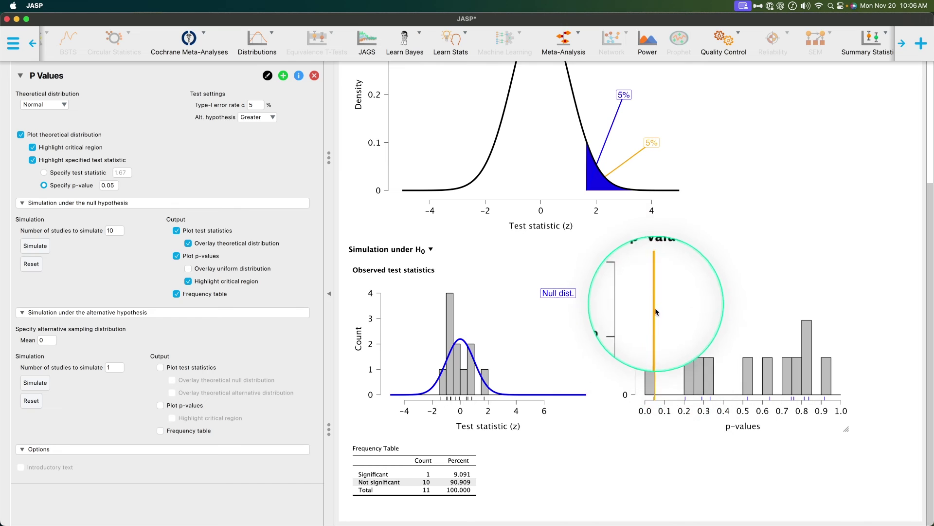
scroll(664, 302, "up", 5)
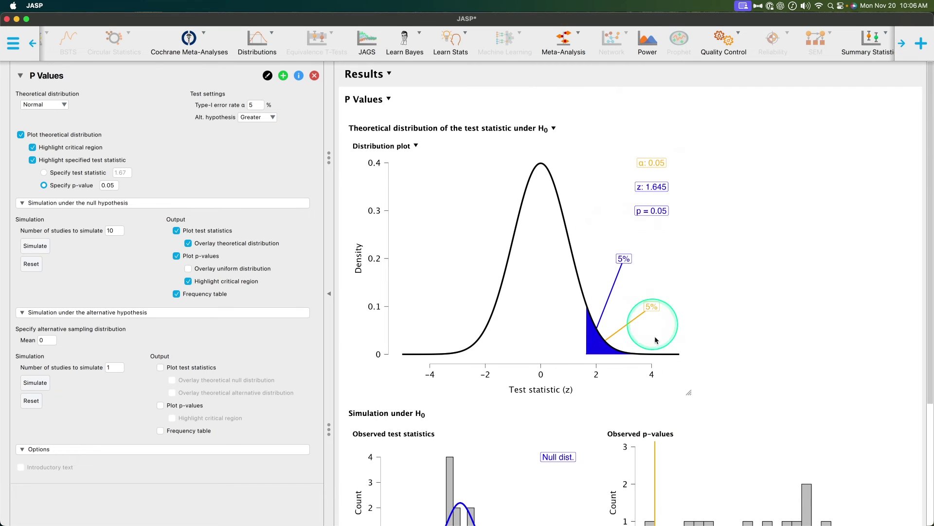
scroll(609, 404, "down", 5)
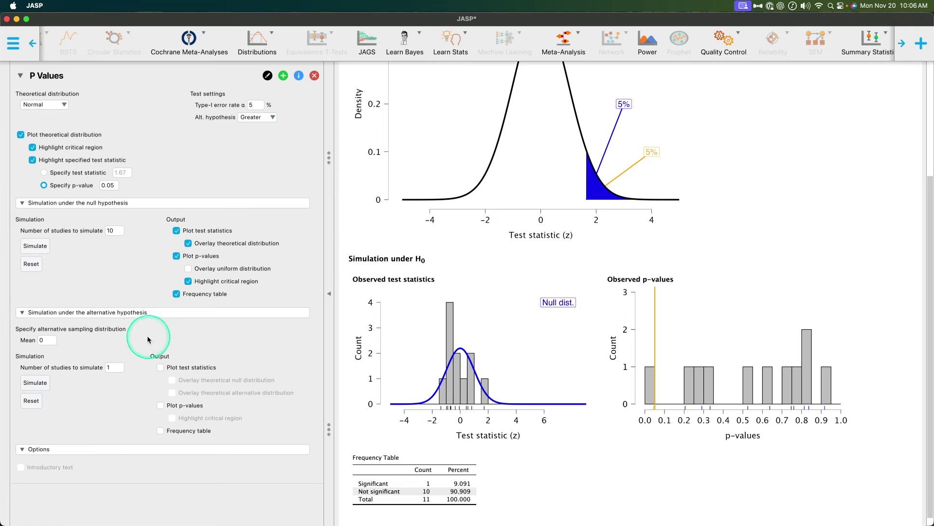
Set the alternative simulation's mean to 2.54 with 10 studies.
left_click(46, 340)
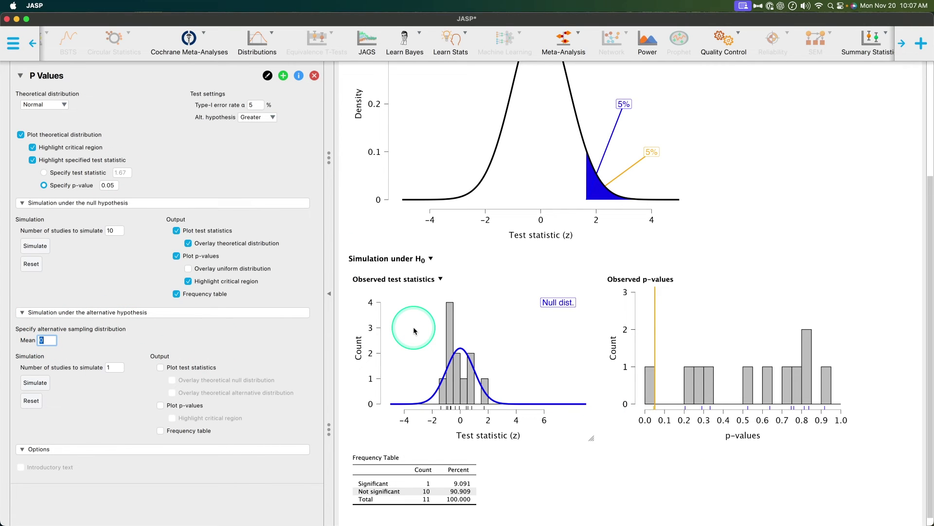
type("2.54")
left_click(115, 367)
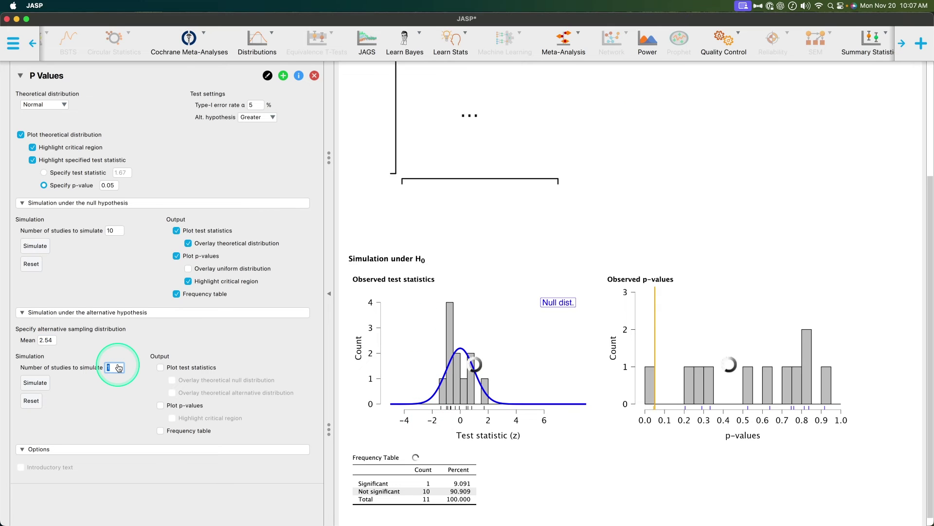
type("10")
Enable test-statistic and p-value plots, frequency table, null/alternative overlays and critical-region highlighting.
left_click(160, 367)
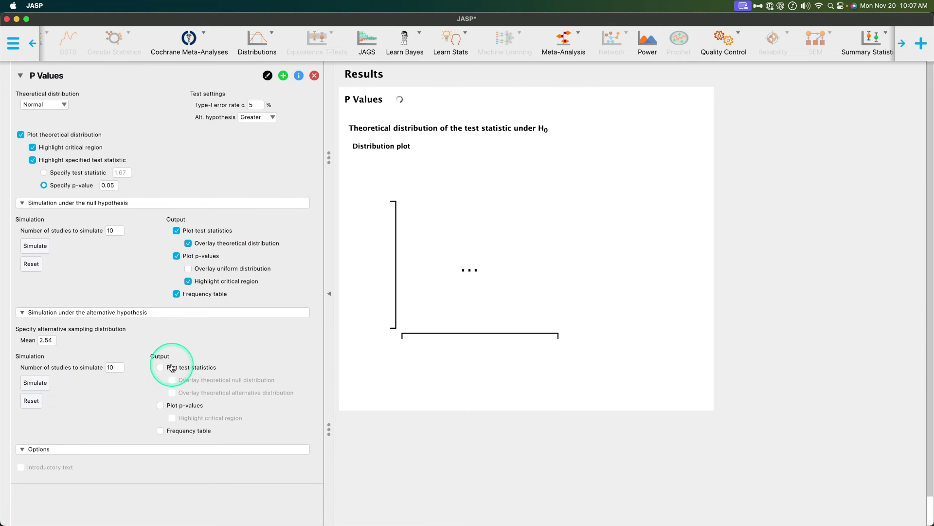
left_click(188, 405)
left_click(192, 431)
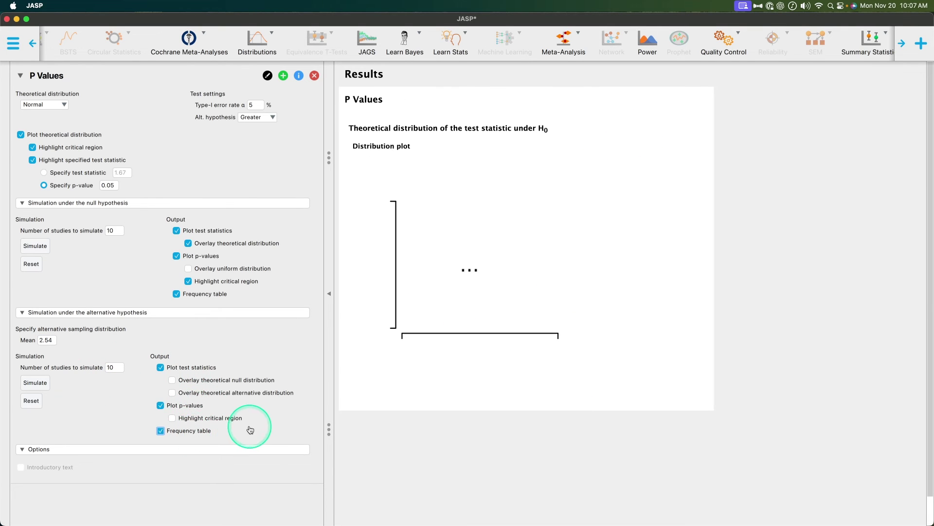
left_click(240, 380)
left_click(242, 393)
left_click(213, 418)
scroll(701, 311, "down", 5)
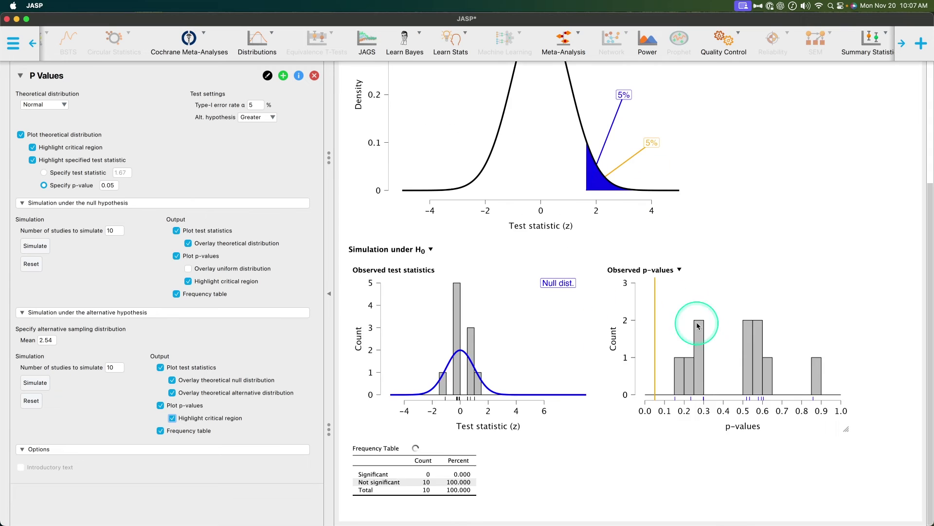
scroll(483, 301, "down", 5)
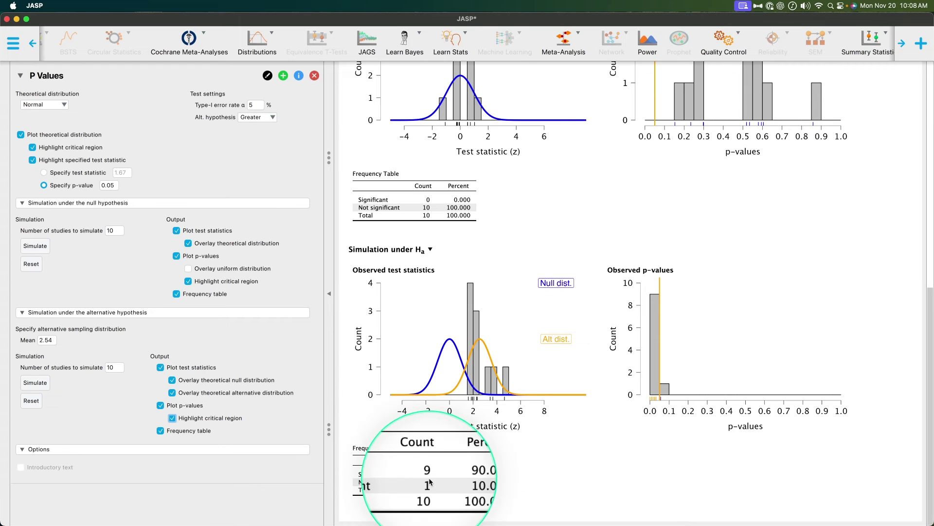
scroll(520, 471, "up", 5)
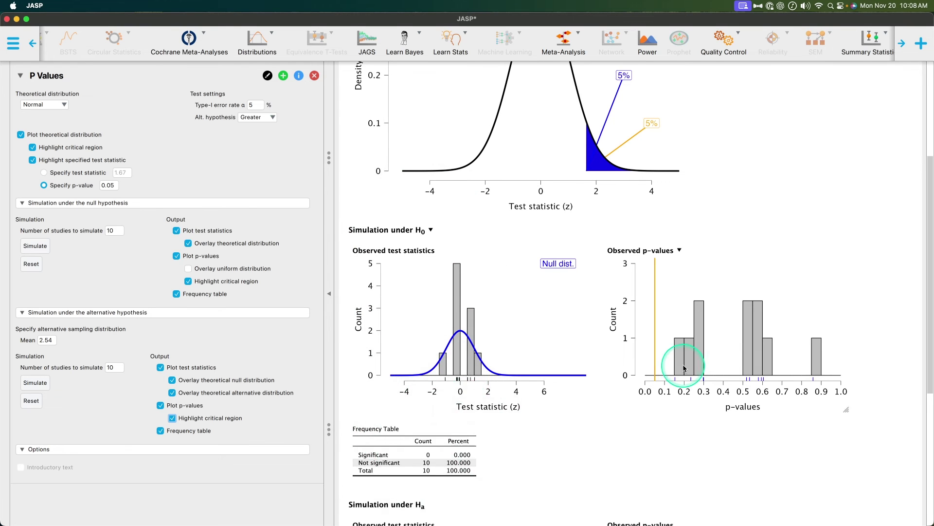
scroll(695, 368, "down", 5)
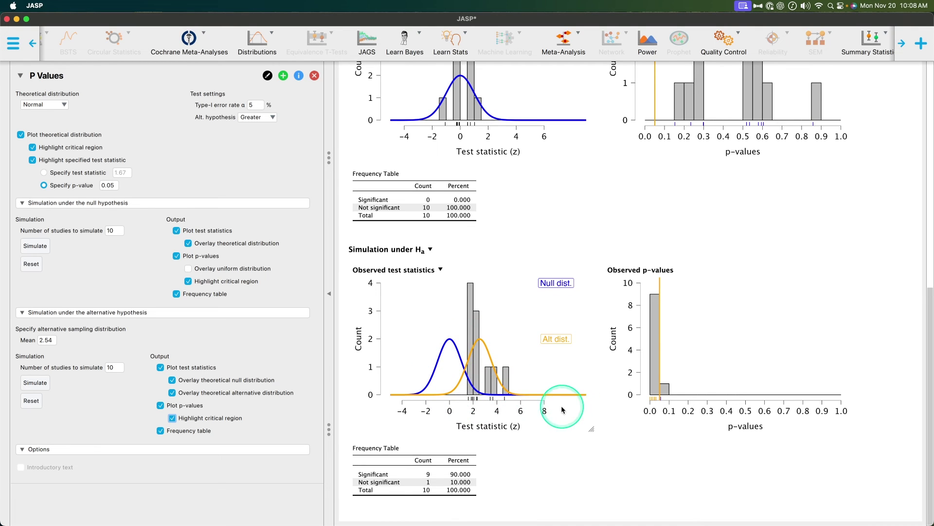
scroll(536, 379, "up", 10)
scroll(535, 378, "up", 5)
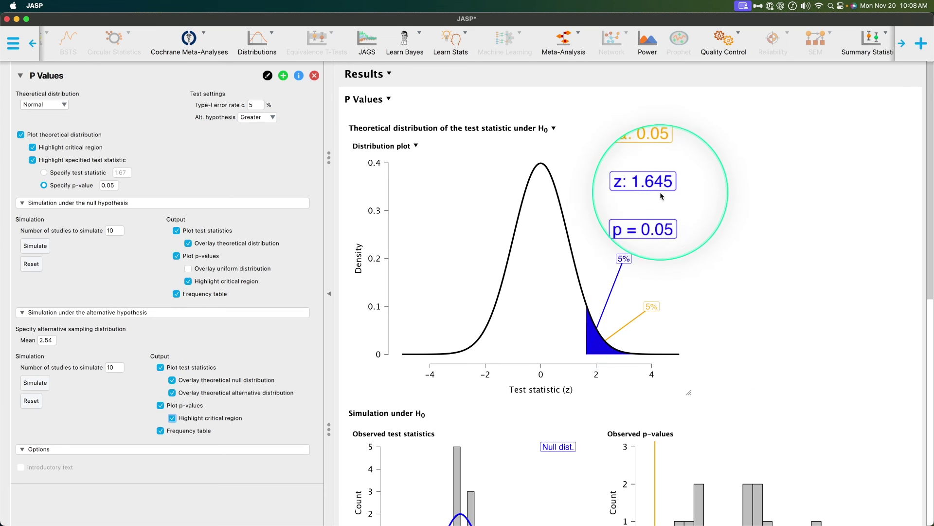
scroll(652, 208, "down", 10)
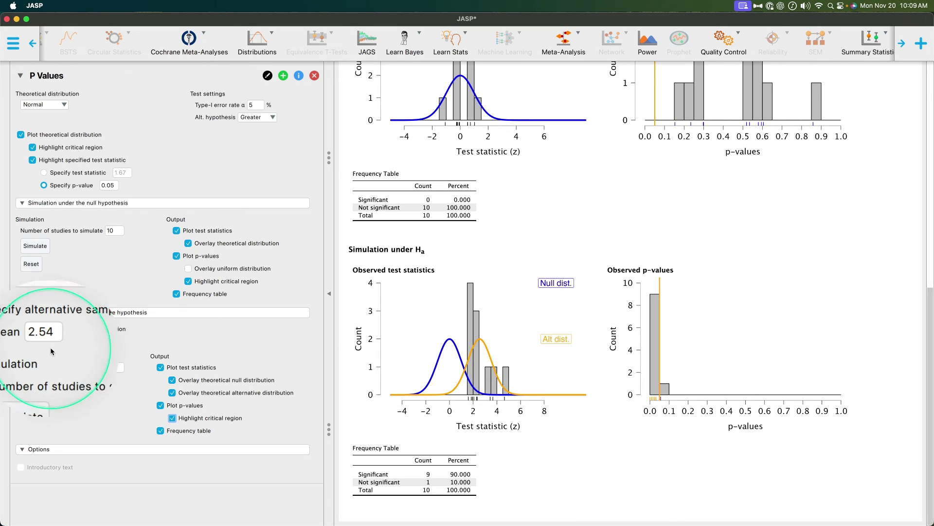
Switch to the T distribution and set the alternative's non-centrality to 2.54.
left_click(45, 104)
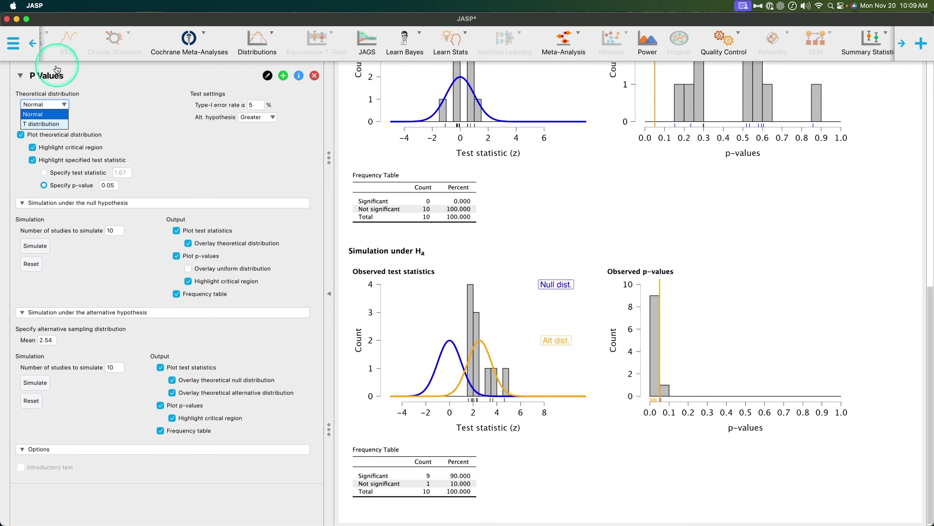
left_click(43, 124)
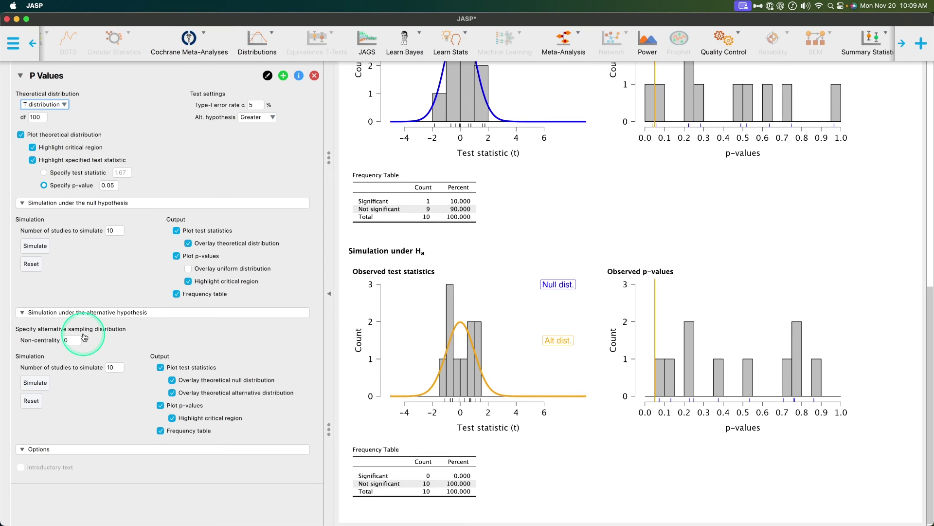
left_click(71, 340)
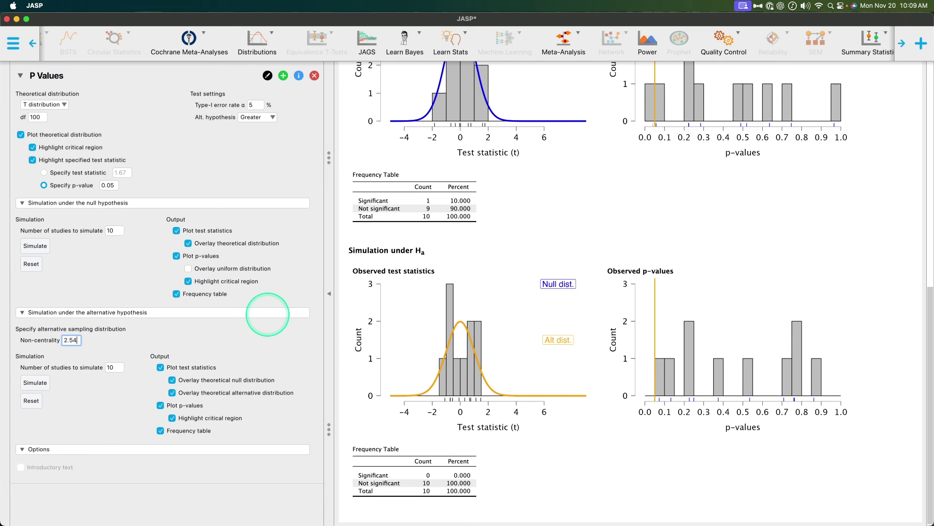
left_click(125, 339)
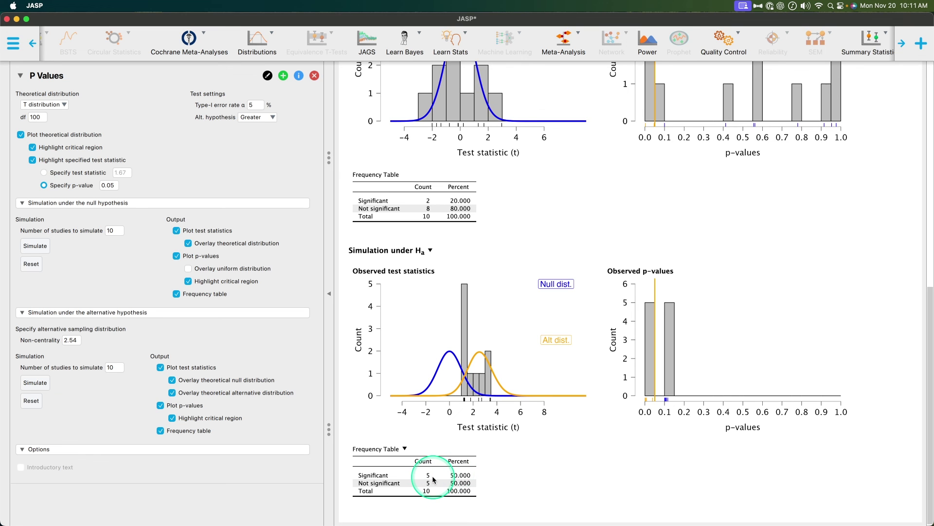
scroll(432, 479, "up", 15)
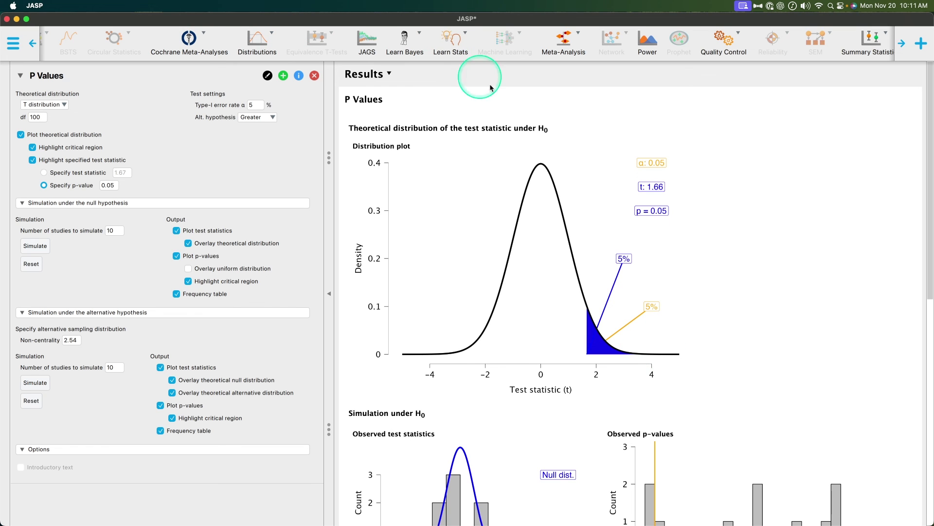
scroll(703, 342, "down", 1)
scroll(701, 335, "up", 1)
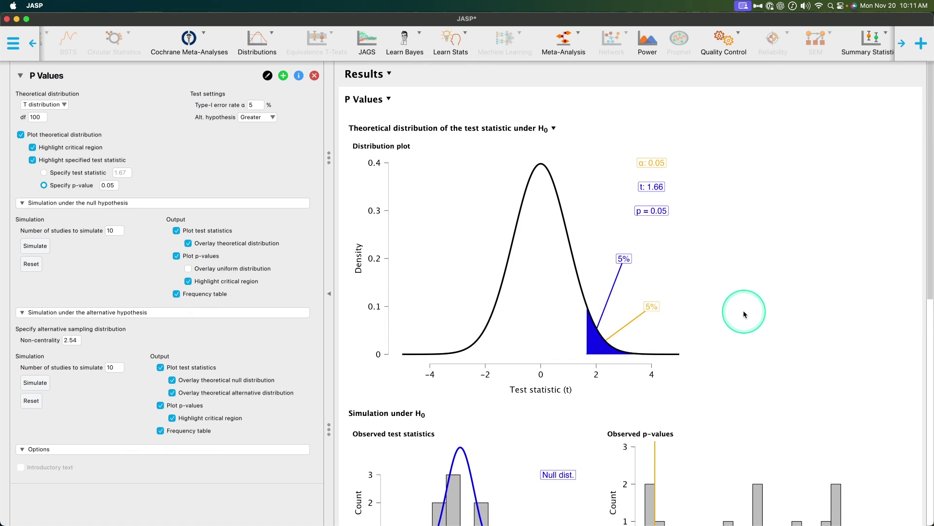
scroll(745, 314, "down", 15)
scroll(759, 360, "up", 15)
scroll(771, 340, "down", 13)
scroll(699, 334, "down", 2)
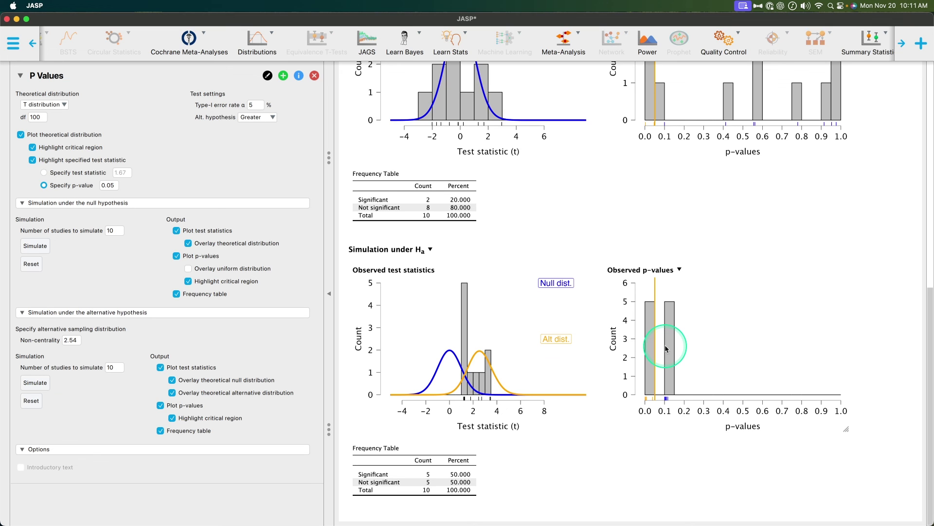
scroll(596, 294, "up", 8)
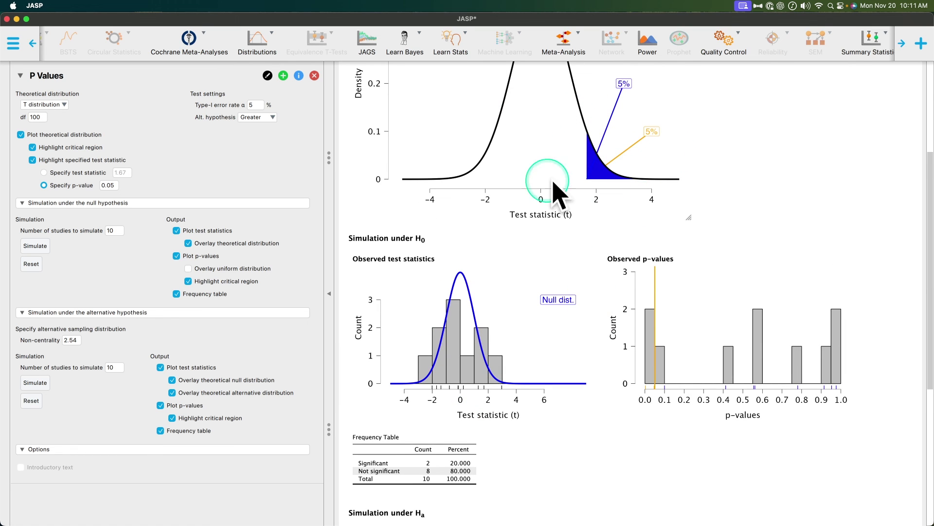
scroll(640, 258, "up", 4)
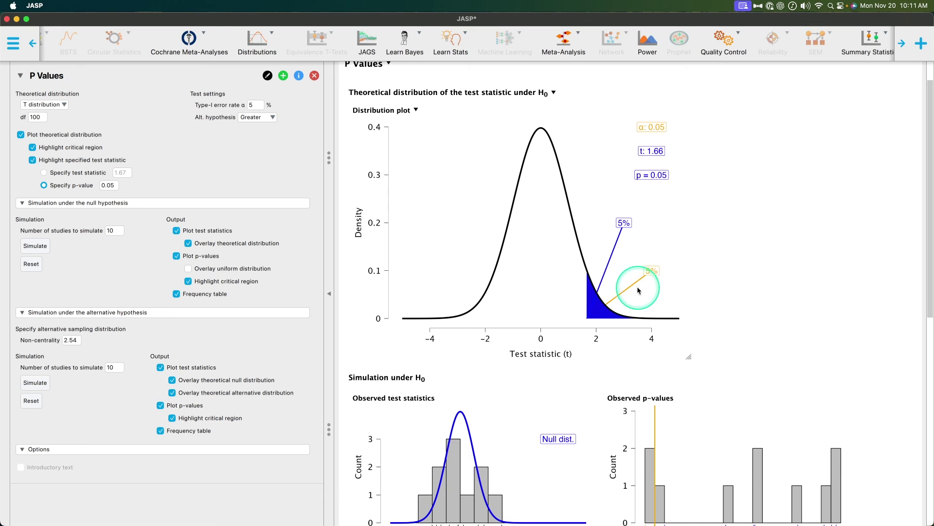
scroll(638, 292, "up", 1)
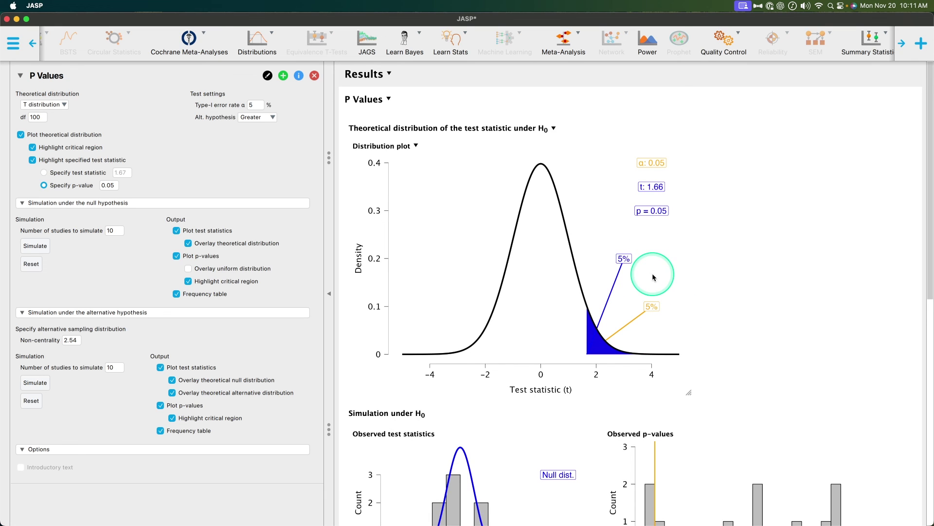